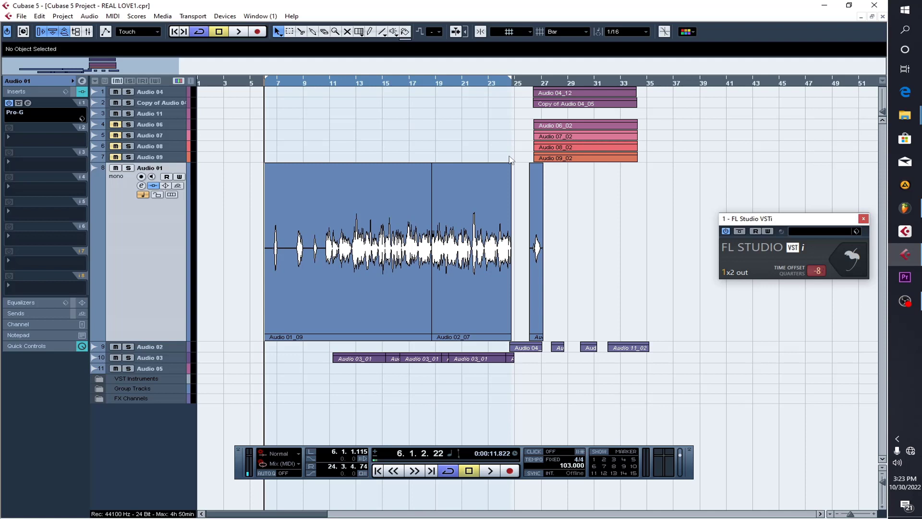
Play the REAL LOVE1 project from bar 6 to hear the vocals with the beat, then stop playback
{"action": "key", "text": "space"}
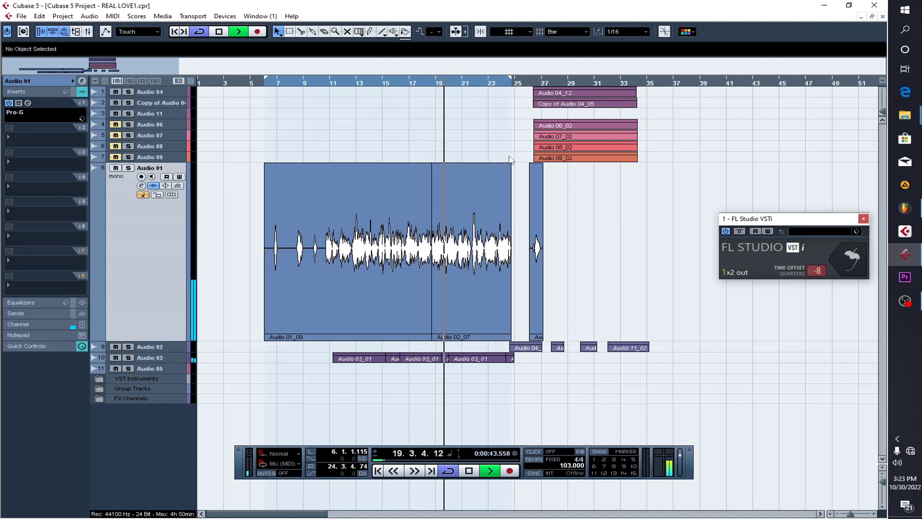
{"action": "key", "text": "space"}
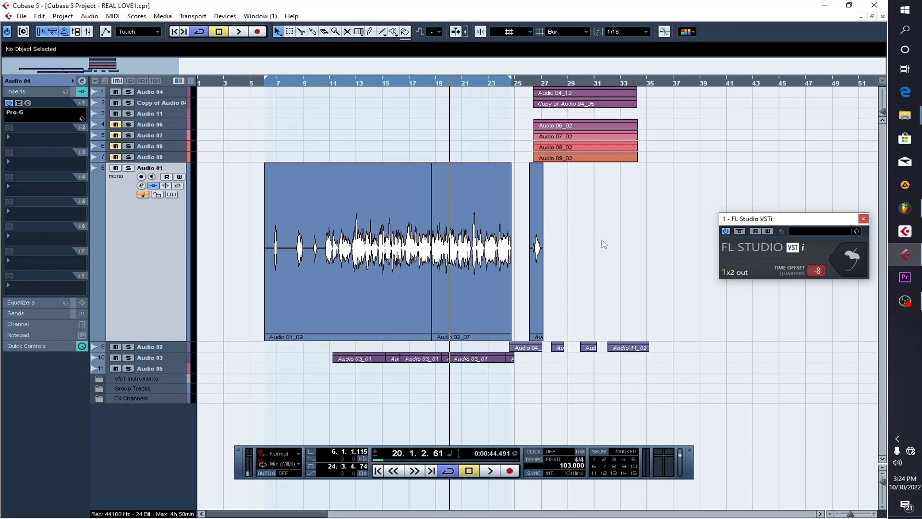
Switch to FL Studio, select bars 25 to 32 of the playlist as the loop range and audition the section
{"action": "left_click", "coordinate": [850, 258]}
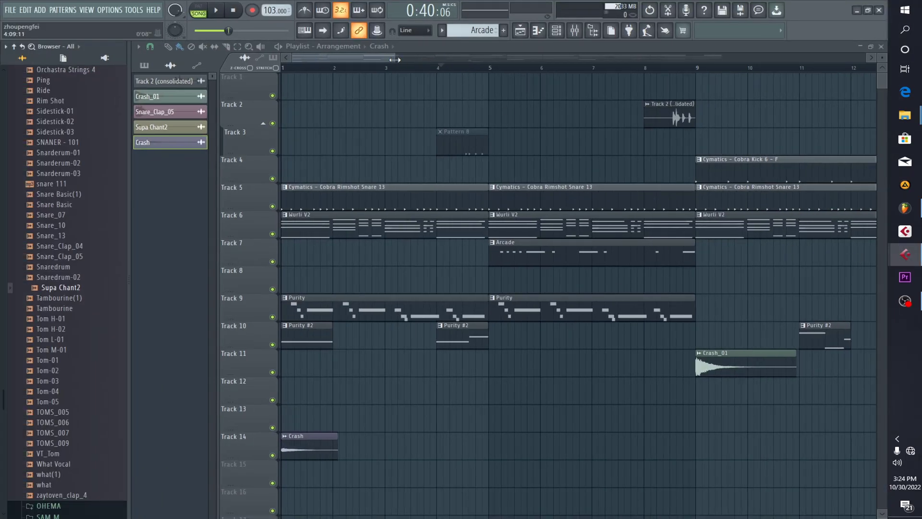
{"action": "scroll", "coordinate": [400, 58], "scroll_direction": "down", "scroll_amount": 5}
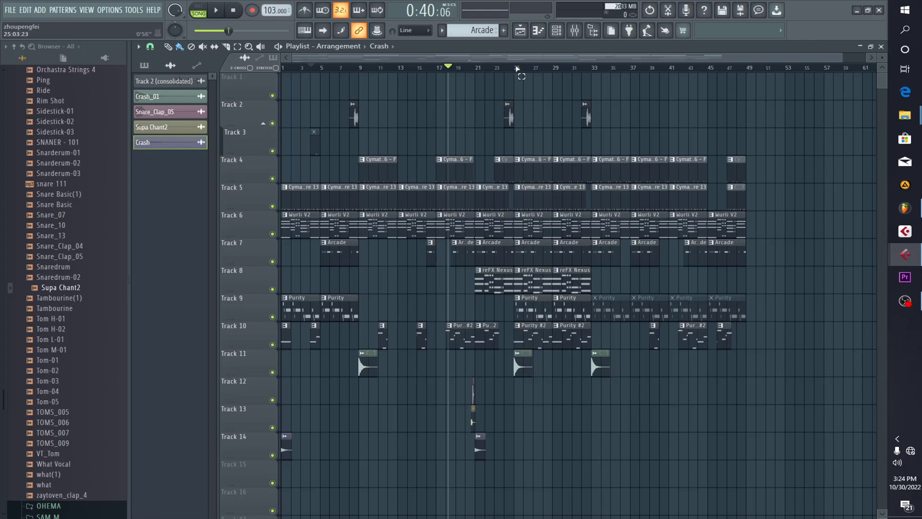
{"action": "left_click_drag", "start_coordinate": [517, 69], "coordinate": [587, 146]}
{"action": "key", "text": "space"}
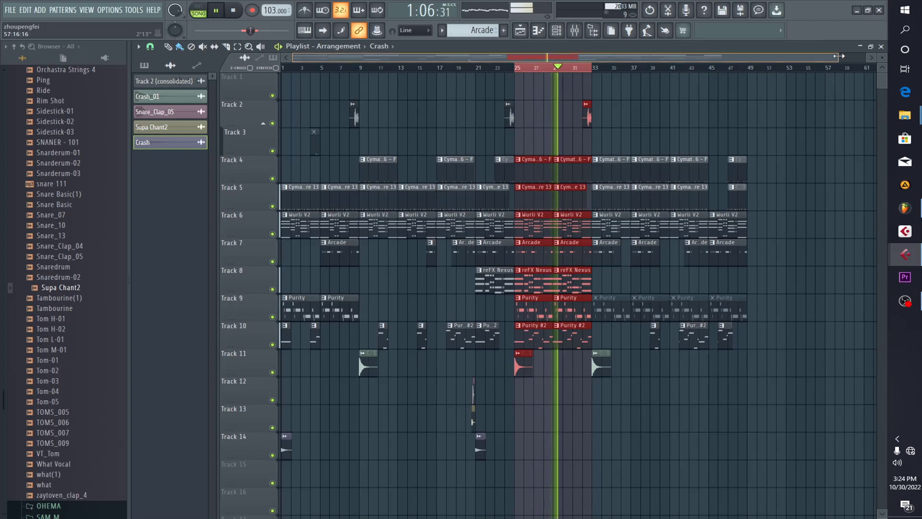
{"action": "scroll", "coordinate": [649, 74], "scroll_direction": "up", "scroll_amount": 2}
{"action": "left_click_drag", "start_coordinate": [596, 56], "coordinate": [648, 61]}
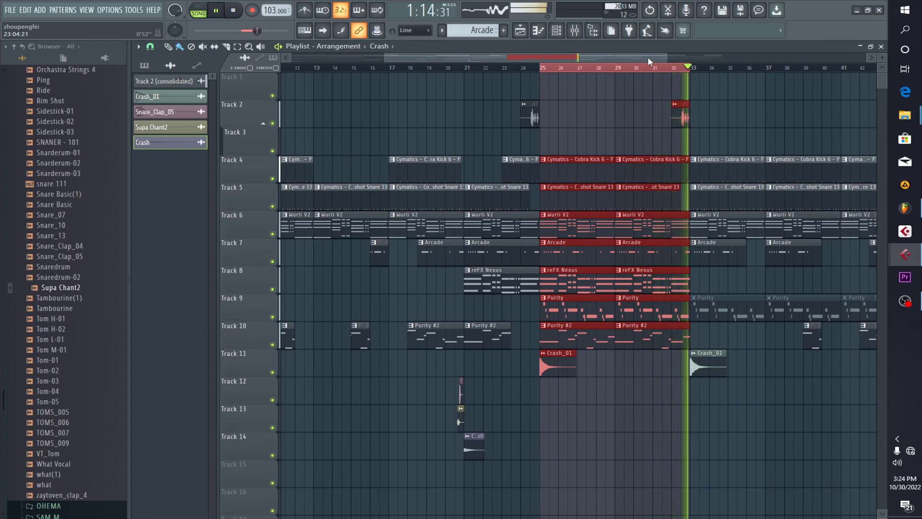
{"action": "key", "text": "space"}
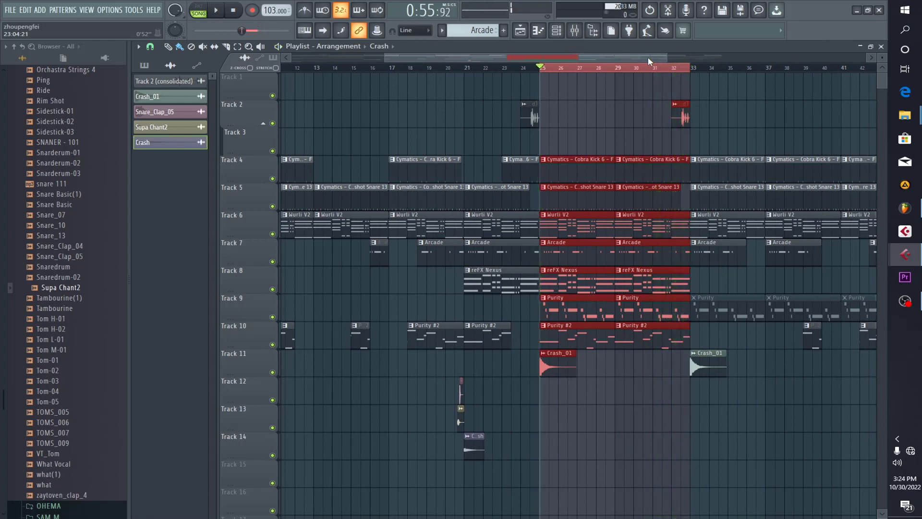
Open the mixer and select insert 1, the Cymatics - Cobra Kick 6 track
{"action": "left_click", "coordinate": [575, 31]}
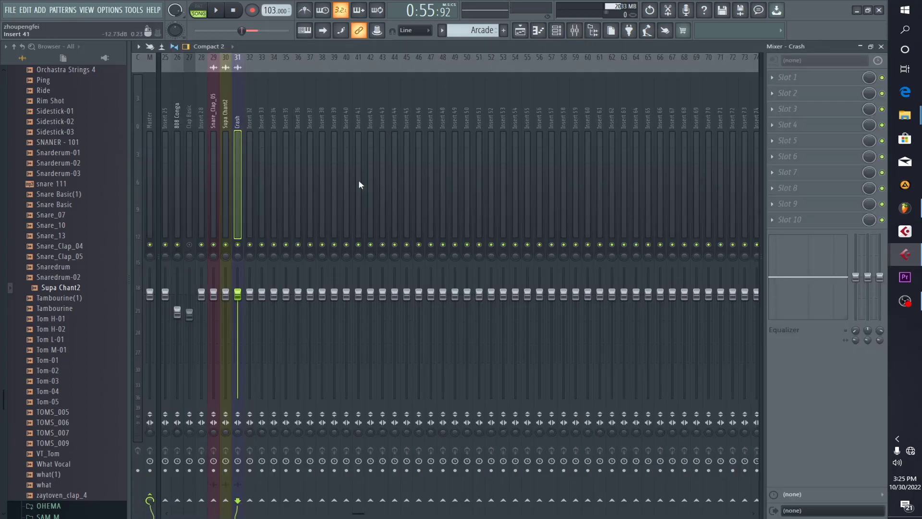
{"action": "left_click", "coordinate": [167, 202]}
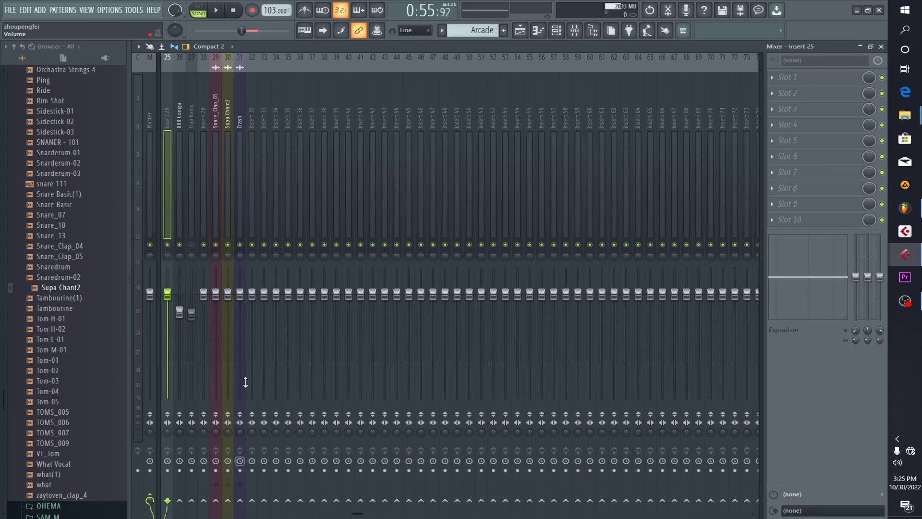
{"action": "key", "text": "Left"}
{"action": "key", "text": "Left"}
{"action": "key", "text": "Left"}
{"action": "key", "text": "Left"}
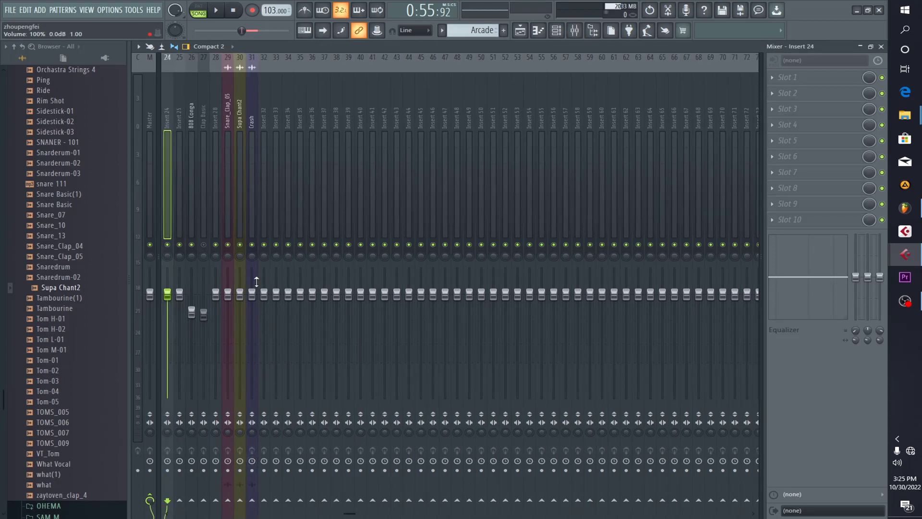
{"action": "key", "text": "Left"}
{"action": "key", "text": "Left"}
{"action": "key", "text": "Left"}
{"action": "key", "text": "Left"}
{"action": "key", "text": "Left"}
{"action": "key", "text": "Left"}
{"action": "key", "text": "Left"}
{"action": "key", "text": "Left"}
{"action": "key", "text": "Left"}
{"action": "key", "text": "Left"}
{"action": "key", "text": "Left"}
{"action": "key", "text": "Left"}
{"action": "key", "text": "Left"}
{"action": "key", "text": "Left"}
{"action": "key", "text": "Left"}
{"action": "key", "text": "Left"}
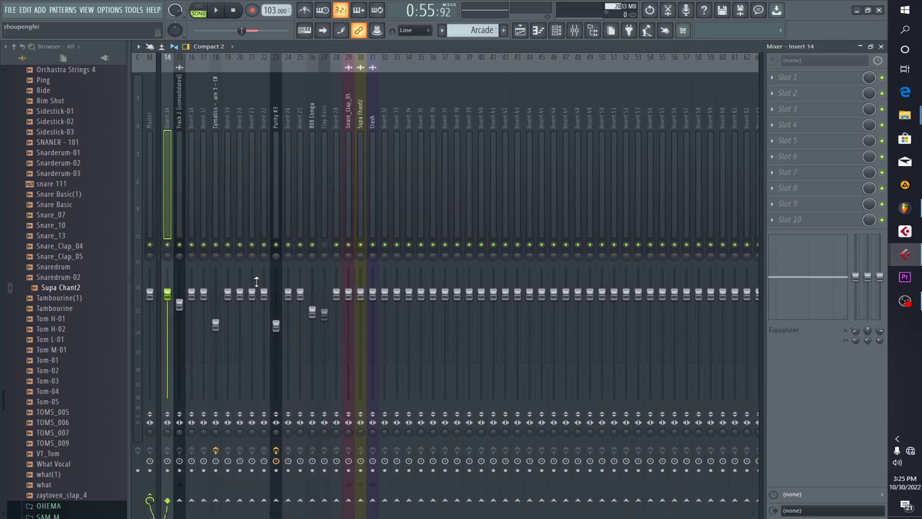
{"action": "key", "text": "Left"}
{"action": "key", "text": "Left"}
{"action": "key", "text": "Left"}
{"action": "key", "text": "Left"}
{"action": "key", "text": "Left"}
{"action": "key", "text": "Left"}
{"action": "key", "text": "Left"}
{"action": "key", "text": "Left"}
{"action": "key", "text": "Left"}
{"action": "key", "text": "Left"}
{"action": "key", "text": "Left"}
{"action": "key", "text": "Left"}
{"action": "key", "text": "Left"}
{"action": "key", "text": "Left"}
{"action": "key", "text": "Left"}
{"action": "key", "text": "Left"}
{"action": "key", "text": "Left"}
{"action": "key", "text": "Right"}
{"action": "key", "text": "Right"}
{"action": "key", "text": "Right"}
{"action": "key", "text": "Right"}
{"action": "key", "text": "Right"}
{"action": "key", "text": "Right"}
{"action": "key", "text": "Right"}
{"action": "key", "text": "Right"}
{"action": "key", "text": "Right"}
{"action": "key", "text": "Right"}
{"action": "key", "text": "Right"}
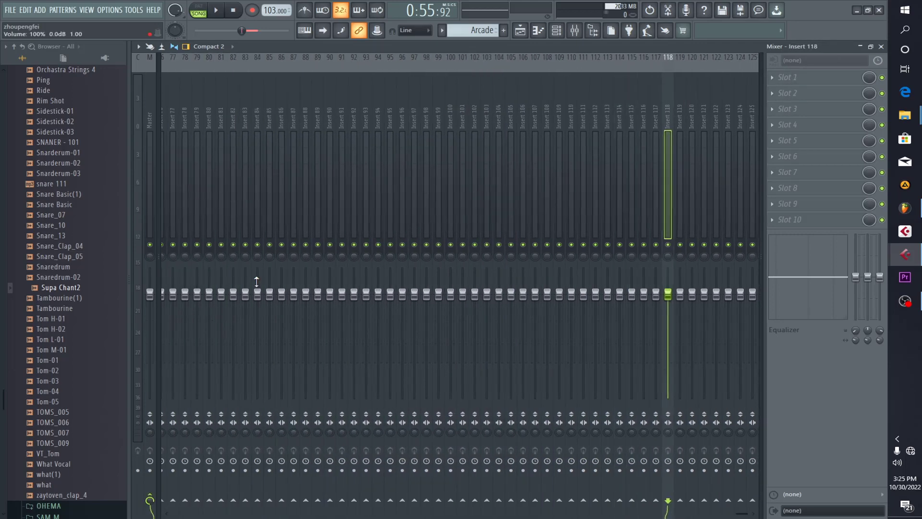
{"action": "key", "text": "Right"}
{"action": "key", "text": "Right"}
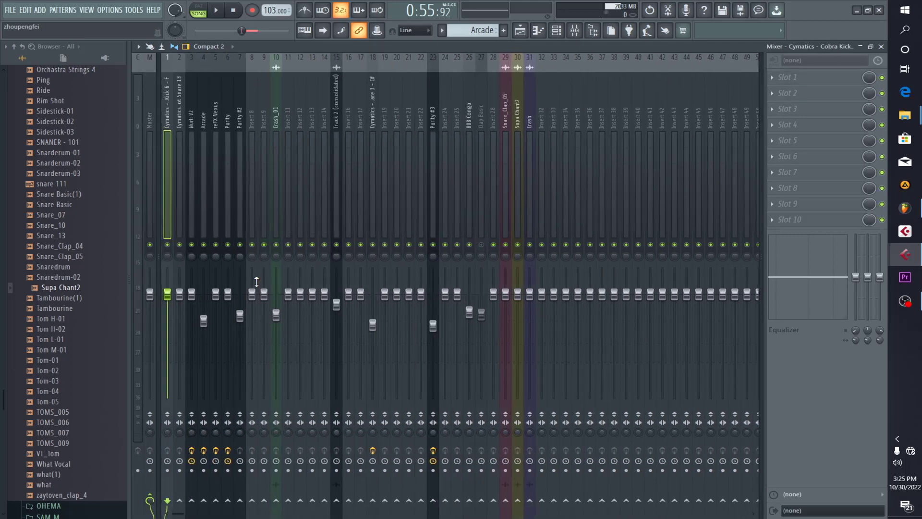
Solo the Cymatics - Cobra Kick 6 mixer track and audition it over the selected loop
{"action": "key", "text": "space"}
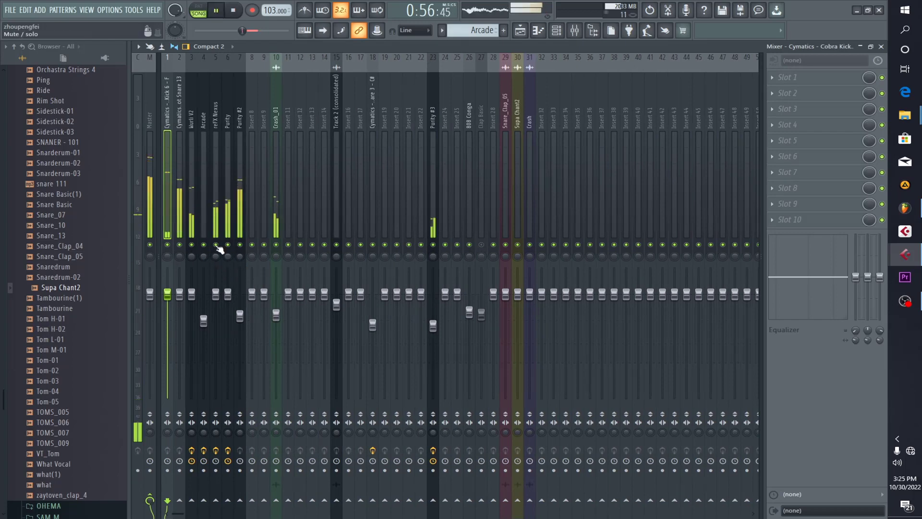
{"action": "key", "text": "space"}
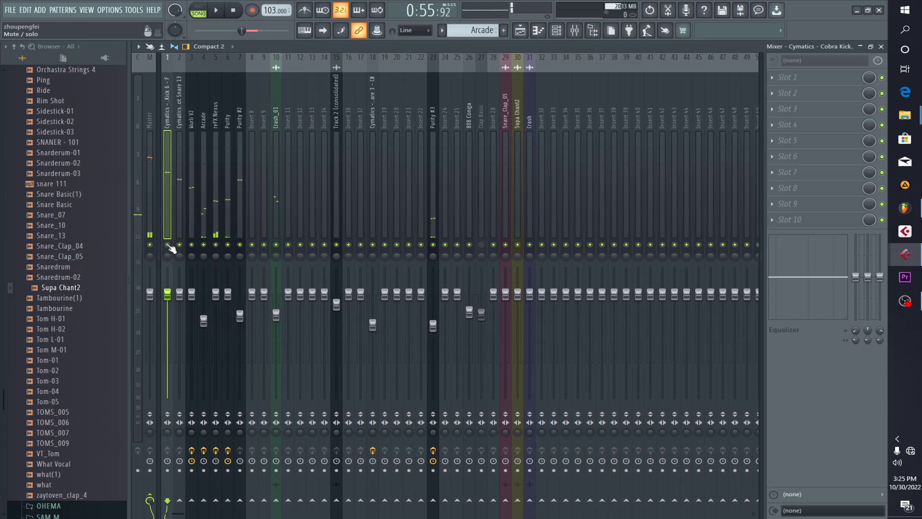
{"action": "right_click", "coordinate": [169, 245]}
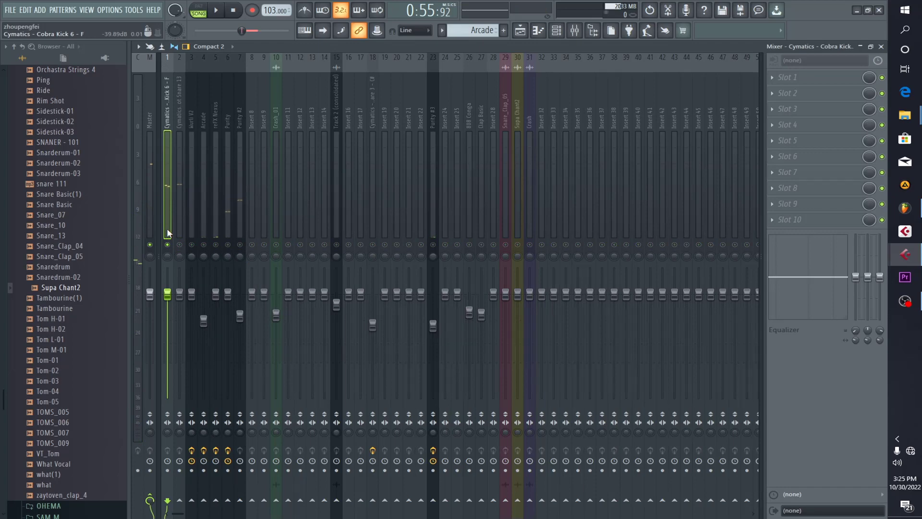
{"action": "key", "text": "space"}
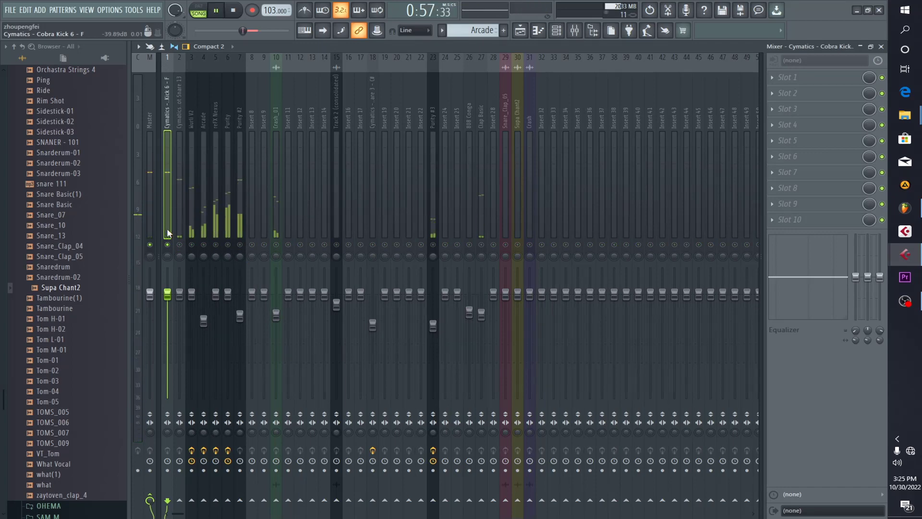
{"action": "key", "text": "space"}
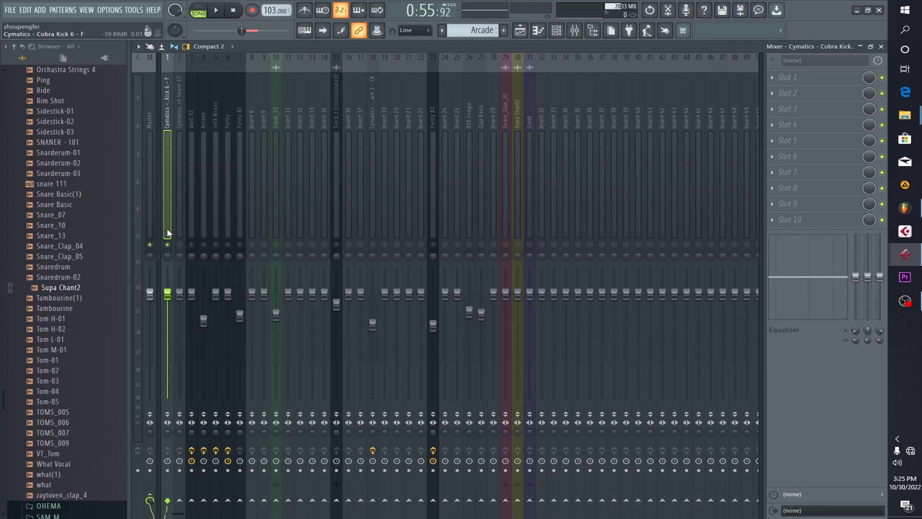
Unmute the Cymatics - Cobra Rimshot Snare 13 mixer track and audition it together with the kick
{"action": "key", "text": "space"}
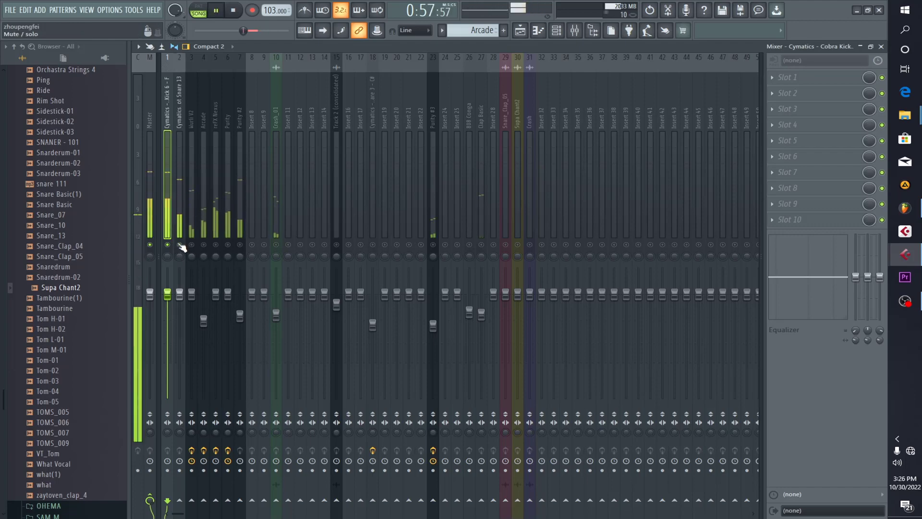
{"action": "left_click", "coordinate": [178, 217]}
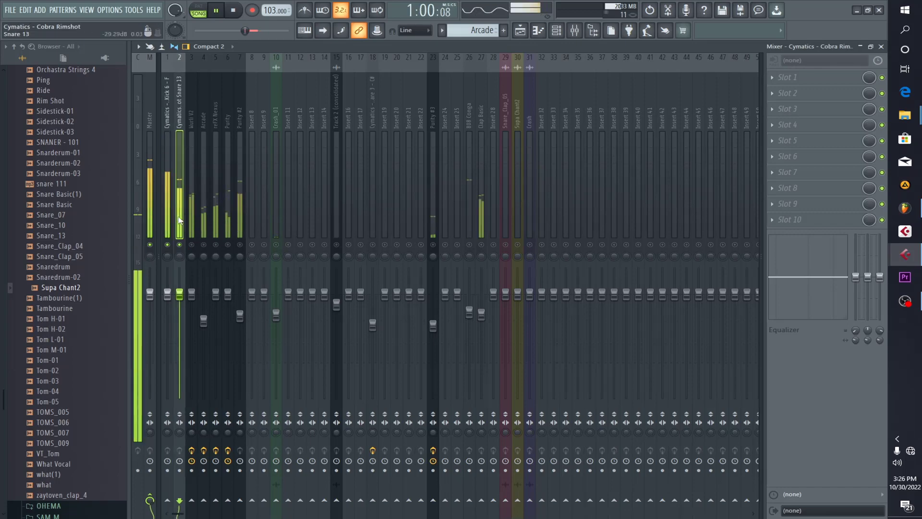
{"action": "key", "text": "space"}
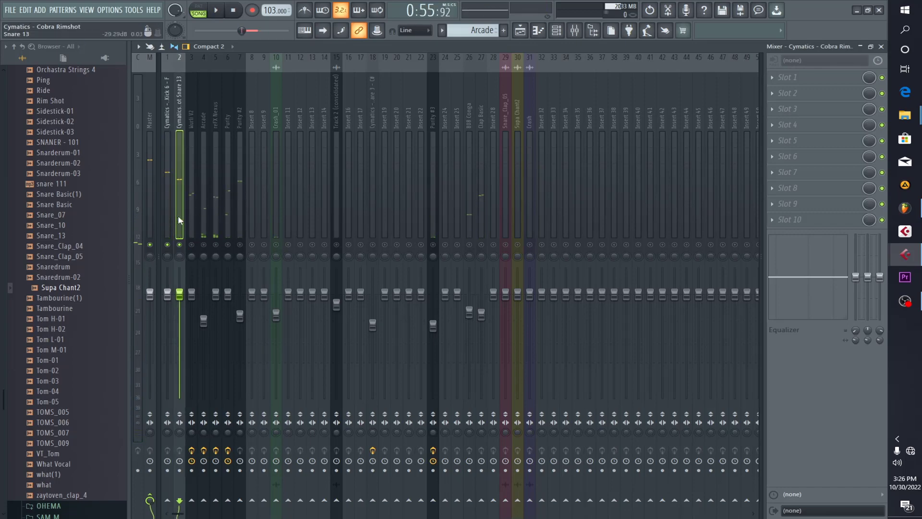
{"action": "key", "text": "space"}
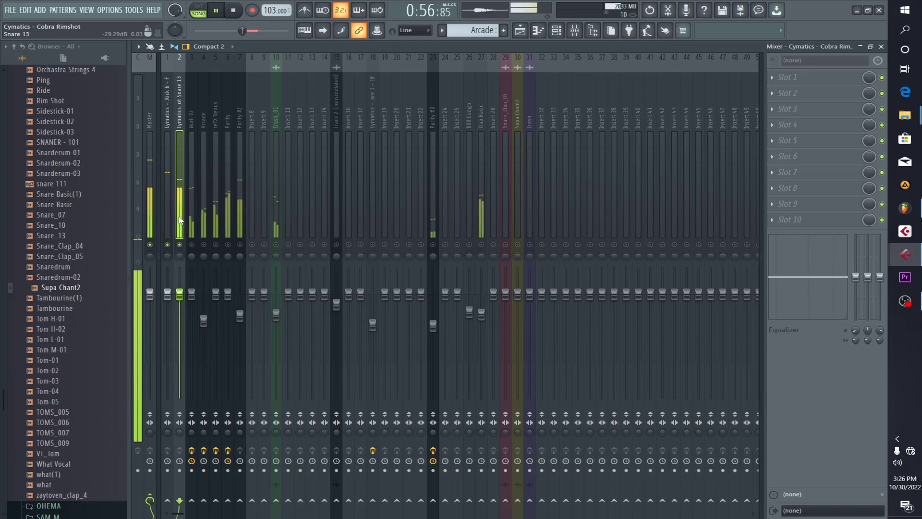
Unmute the Crash_01 mixer track and replay the loop with the kick and snare
{"action": "left_click", "coordinate": [277, 237]}
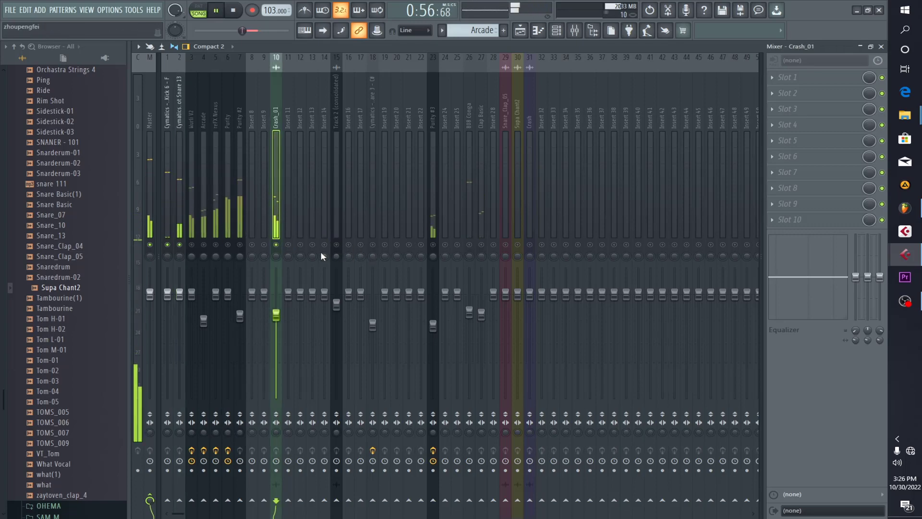
{"action": "key", "text": "space"}
{"action": "key", "text": "space"}
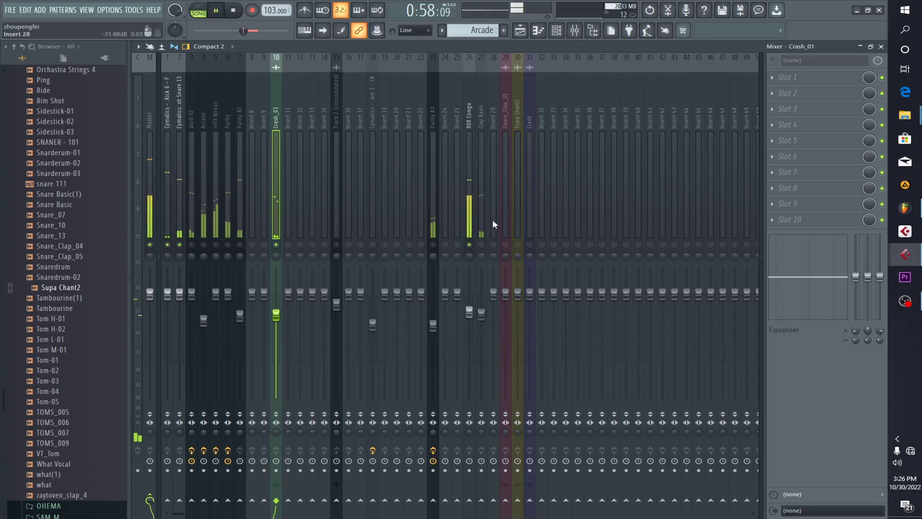
Unmute the Clap Basic mixer track, audition it in the loop and lower its volume to 0%
{"action": "key", "text": "space"}
{"action": "left_click", "coordinate": [480, 229]}
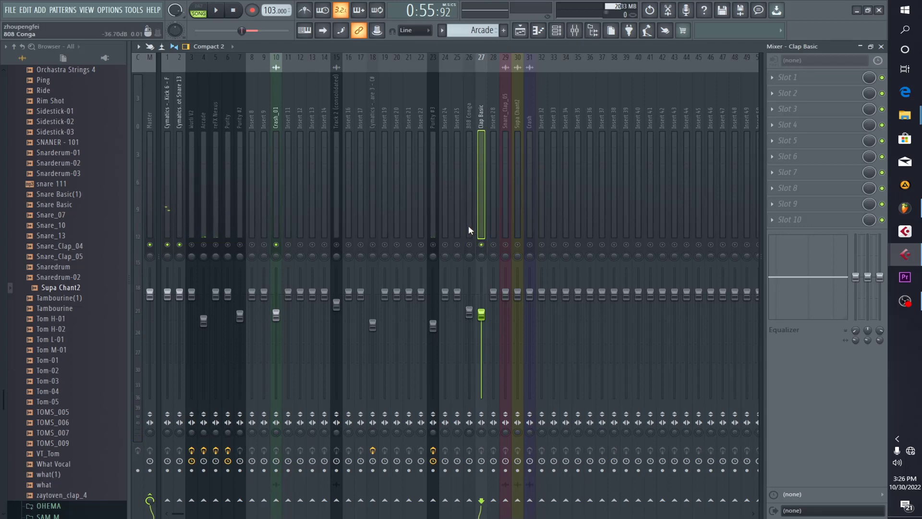
{"action": "key", "text": "space"}
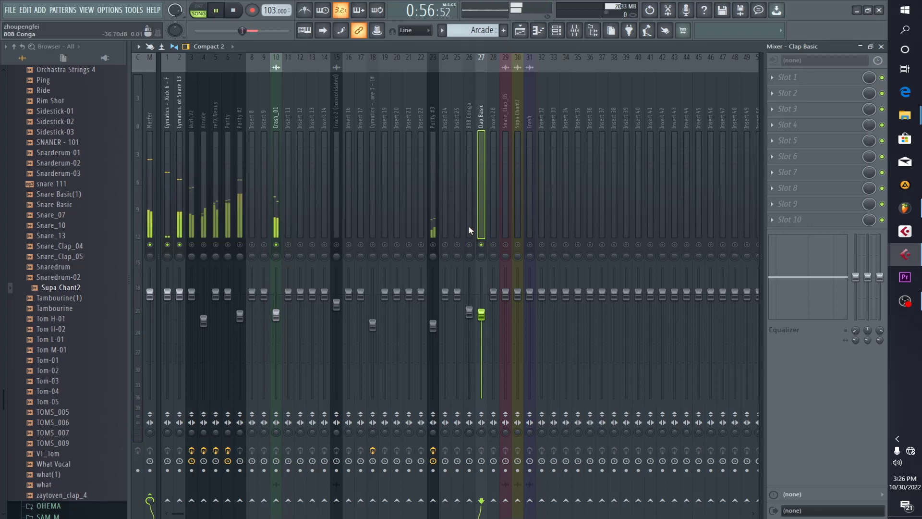
{"action": "key", "text": "space"}
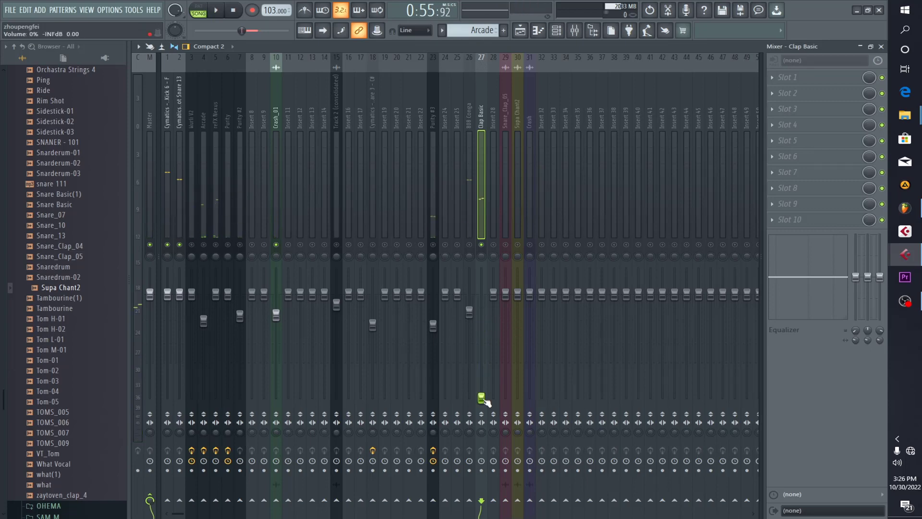
{"action": "key", "text": "space"}
{"action": "key", "text": "space"}
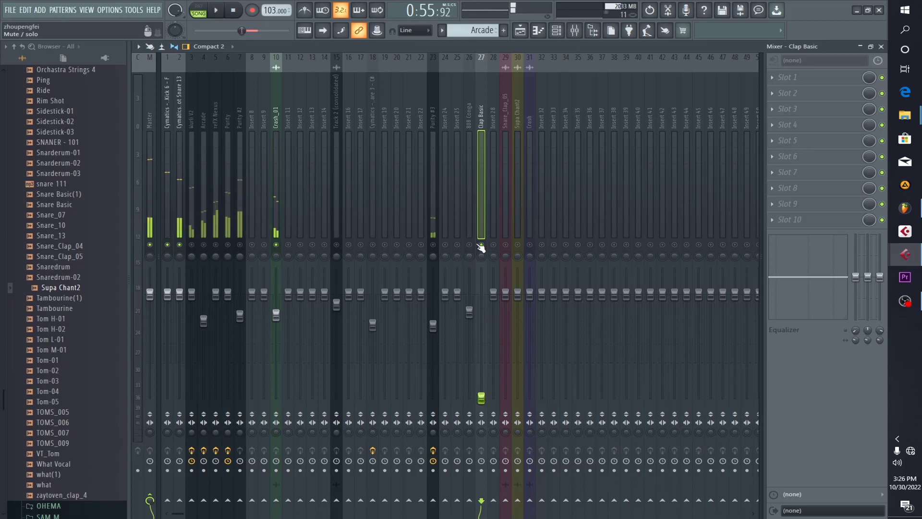
Unmute the 808 Conga mixer track and audition it with the other drums
{"action": "key", "text": "space"}
{"action": "left_click", "coordinate": [468, 213]}
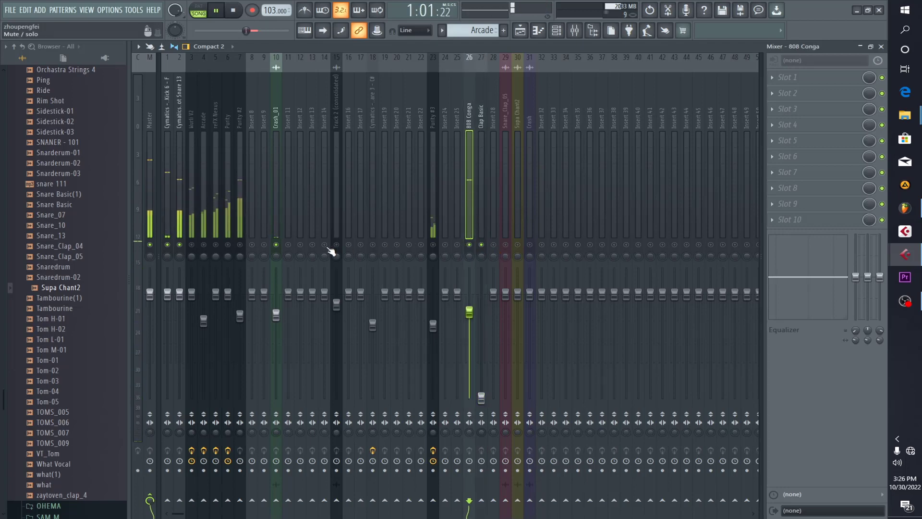
{"action": "key", "text": "space"}
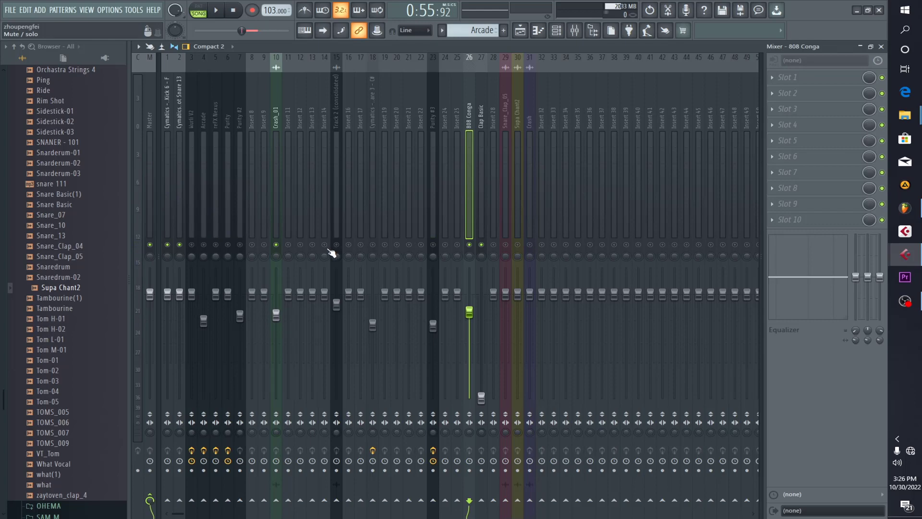
Try the Purity #3 mixer track unmuted while the loop plays with the drums
{"action": "key", "text": "space"}
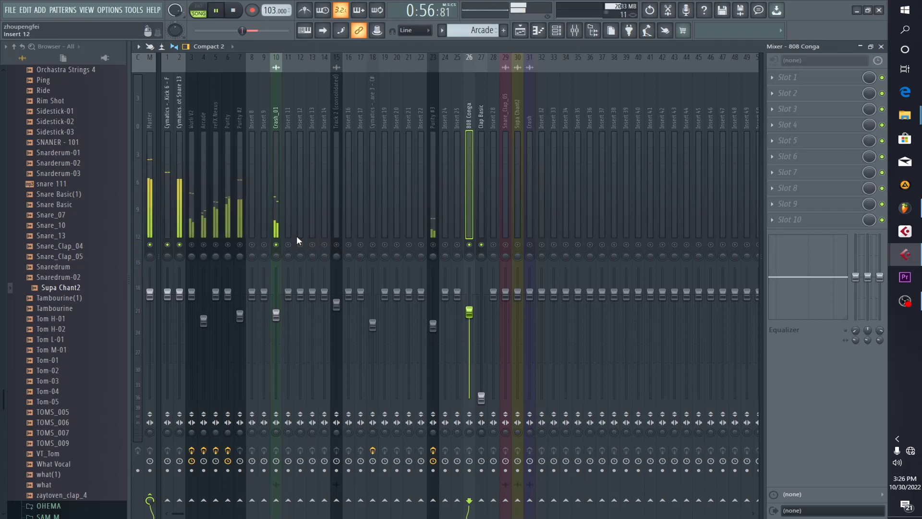
{"action": "key", "text": "space"}
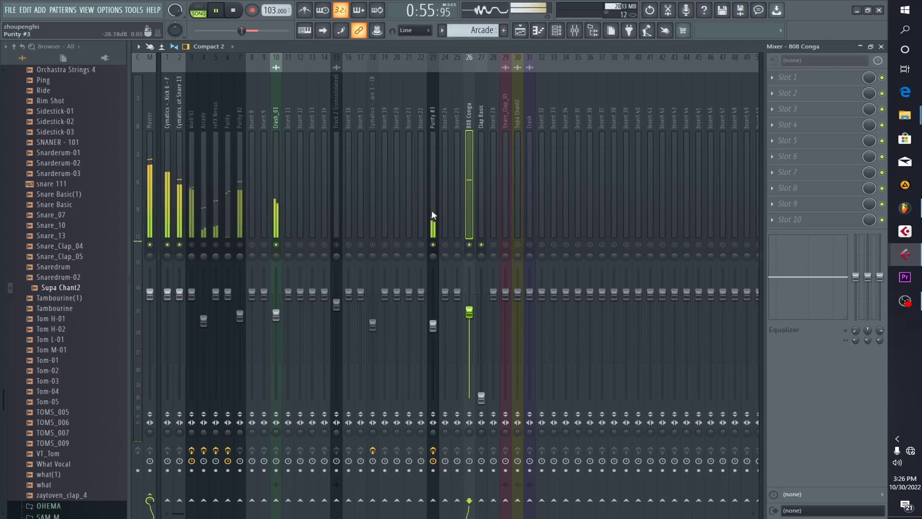
{"action": "left_click", "coordinate": [433, 243]}
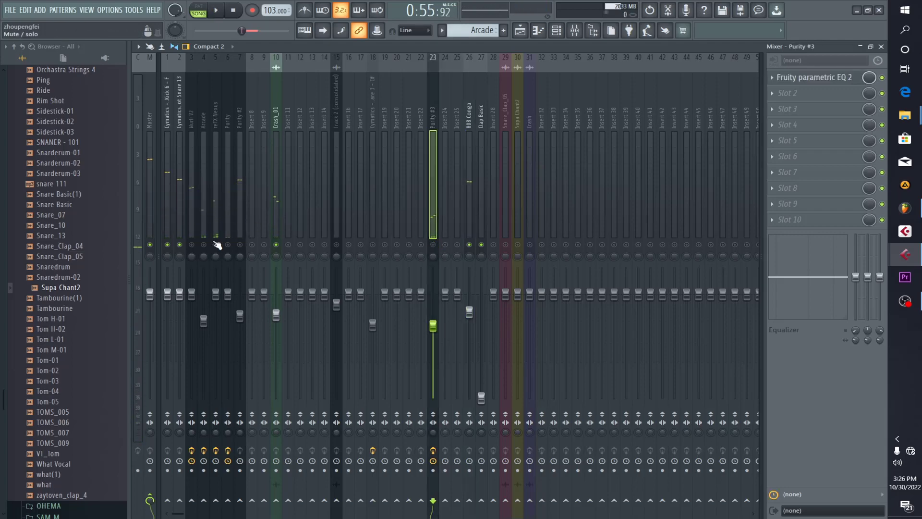
Unmute the Wurli V2 mixer track and play the loop to hear it with the drums
{"action": "left_click", "coordinate": [190, 236]}
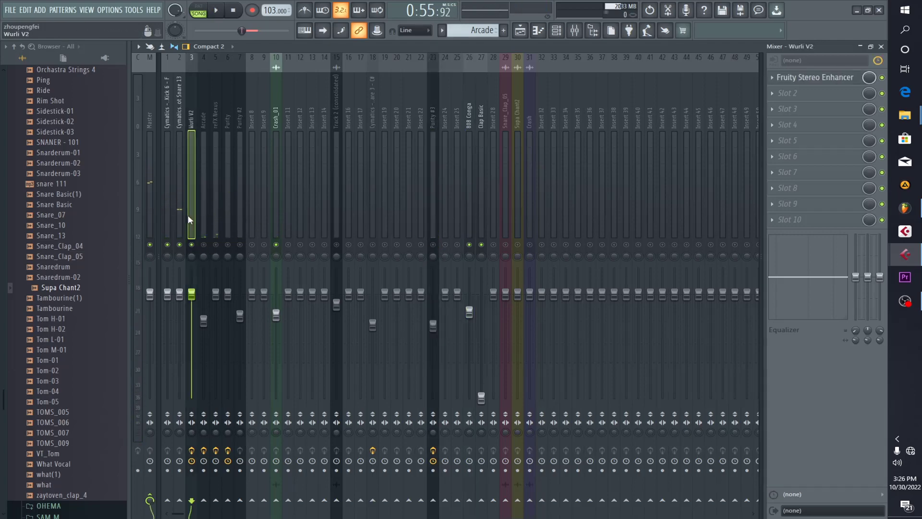
{"action": "key", "text": "space"}
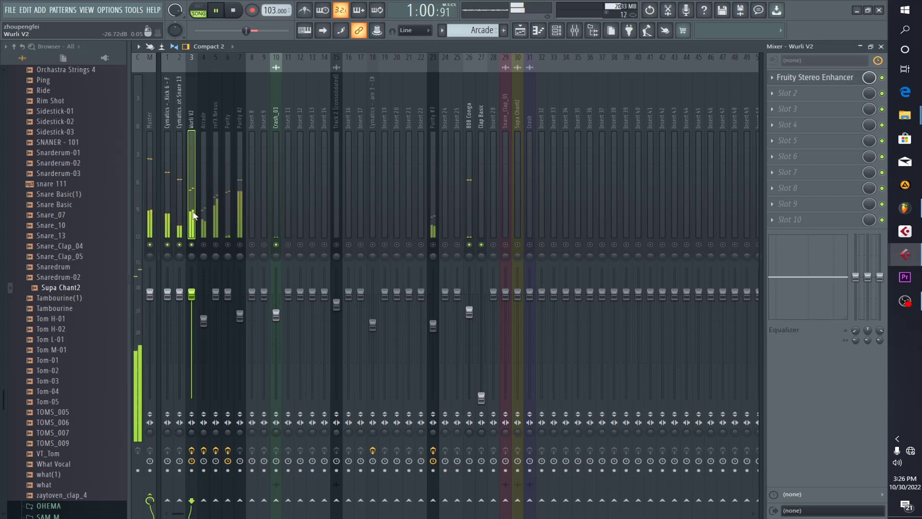
Stop playback, open the Fruity Stereo Enhancer on the Wurli V2 track to examine its settings, and close it
{"action": "key", "text": "space"}
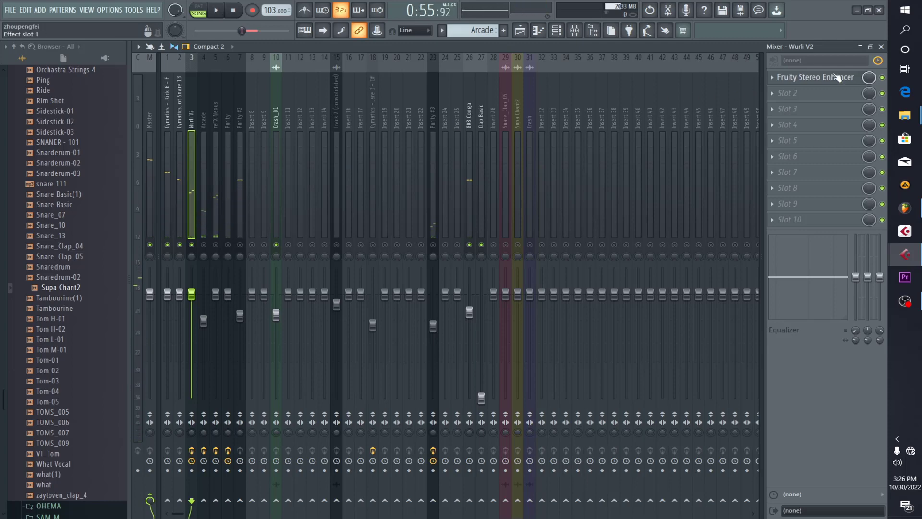
{"action": "left_click", "coordinate": [828, 79]}
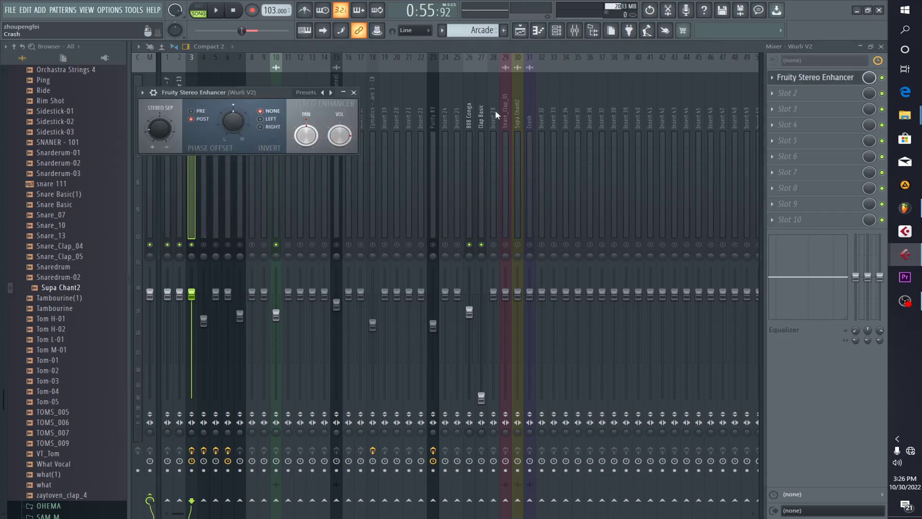
{"action": "left_click_drag", "start_coordinate": [249, 93], "coordinate": [410, 117]}
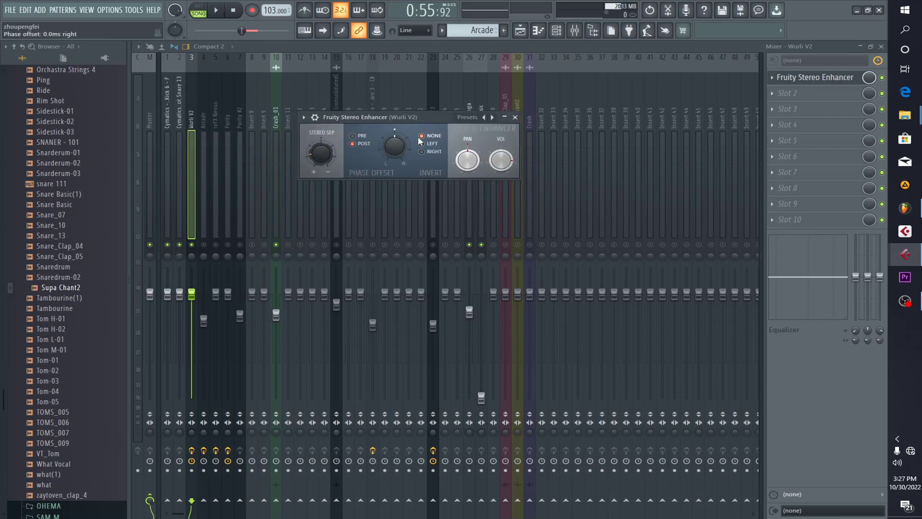
{"action": "left_click", "coordinate": [515, 117]}
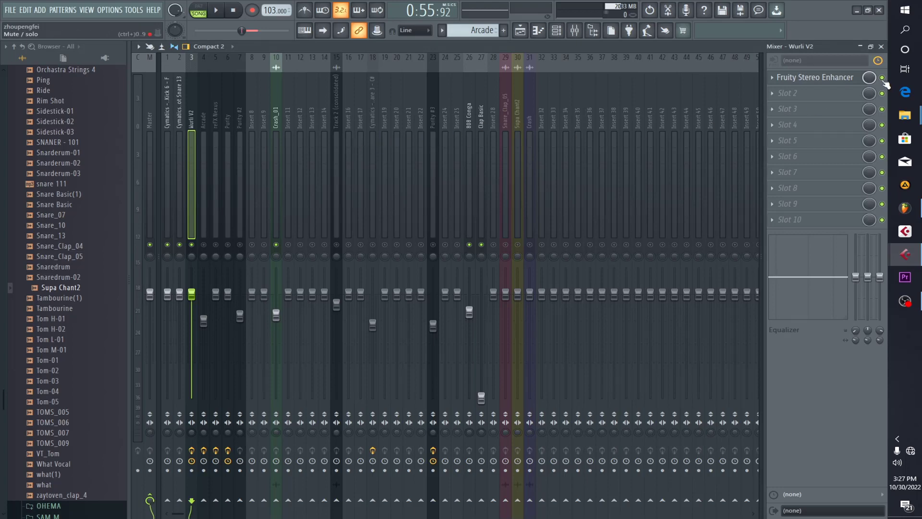
Play the loop while reopening the Wurli V2 track's Fruity Stereo Enhancer, then stop playback and close the effect
{"action": "key", "text": "space"}
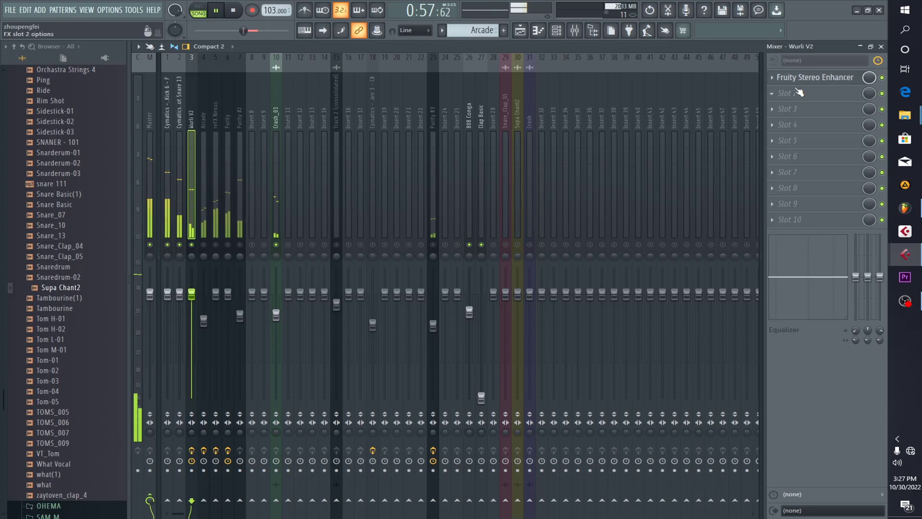
{"action": "left_click", "coordinate": [826, 78]}
{"action": "left_click", "coordinate": [825, 78]}
{"action": "left_click", "coordinate": [826, 78]}
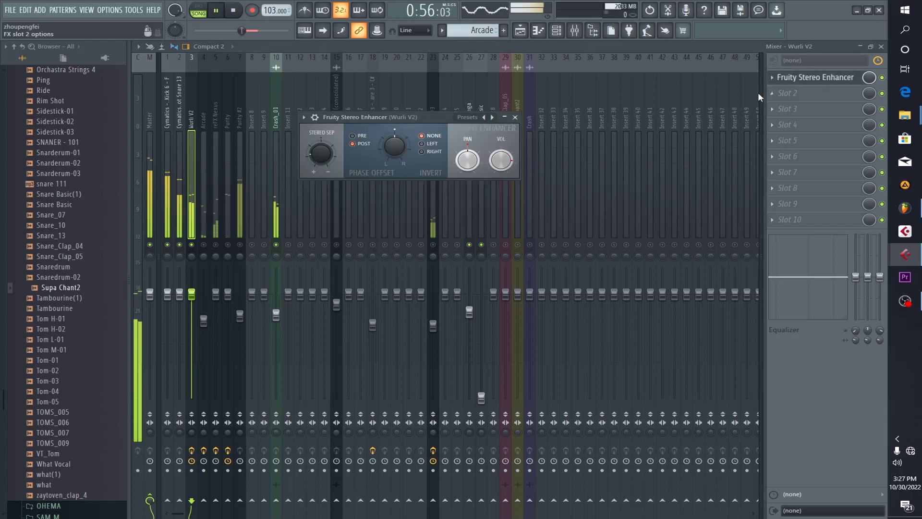
{"action": "key", "text": "space"}
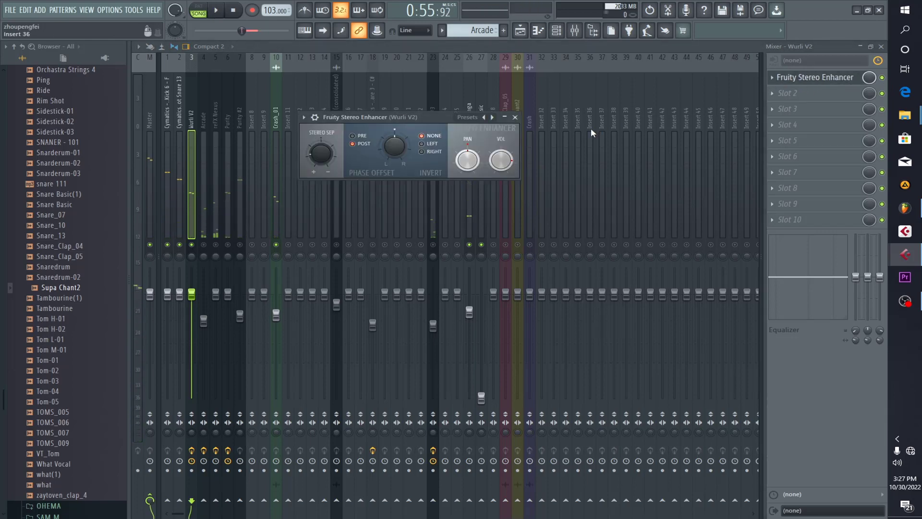
{"action": "left_click", "coordinate": [515, 117]}
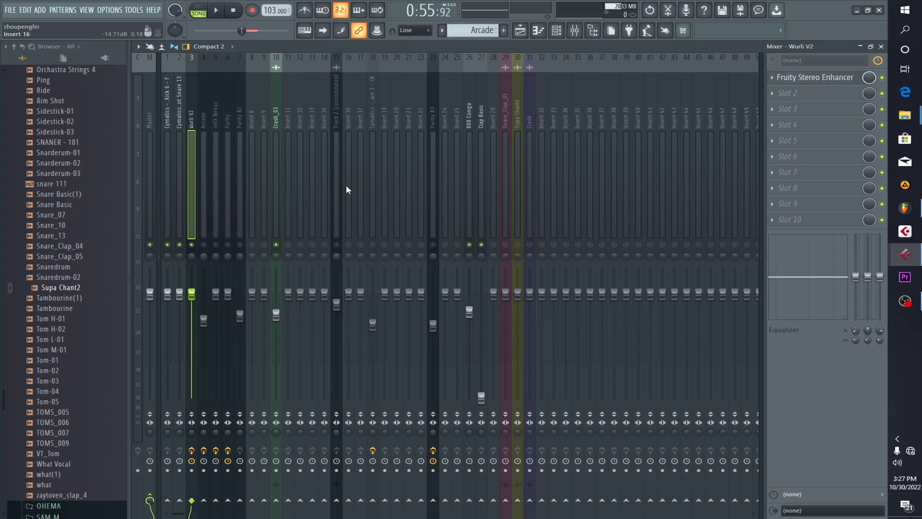
Unmute and select the Arcade mixer track, and play the loop to hear it with the drums and Wurli V2
{"action": "key", "text": "space"}
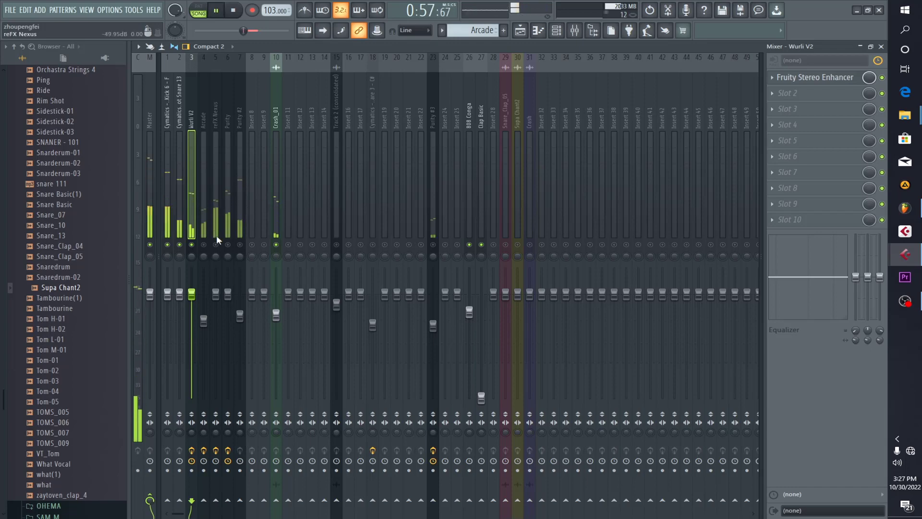
{"action": "key", "text": "space"}
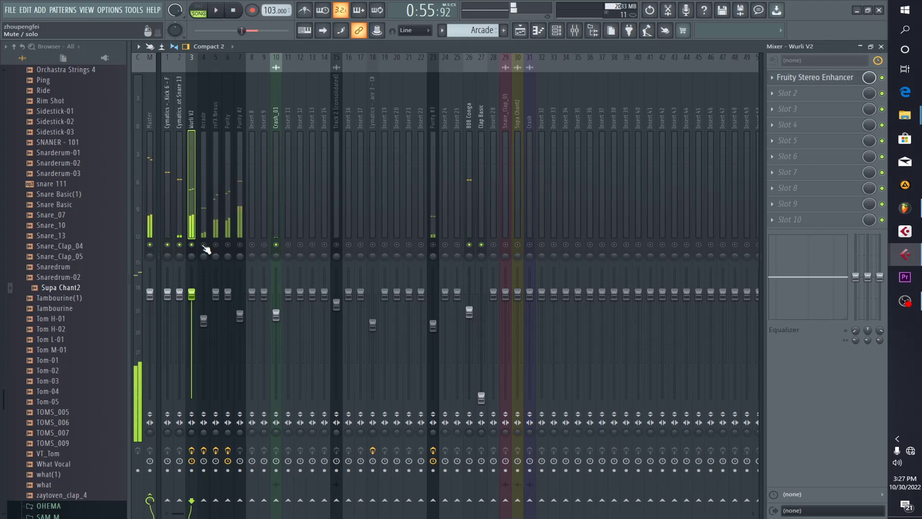
{"action": "left_click", "coordinate": [202, 191]}
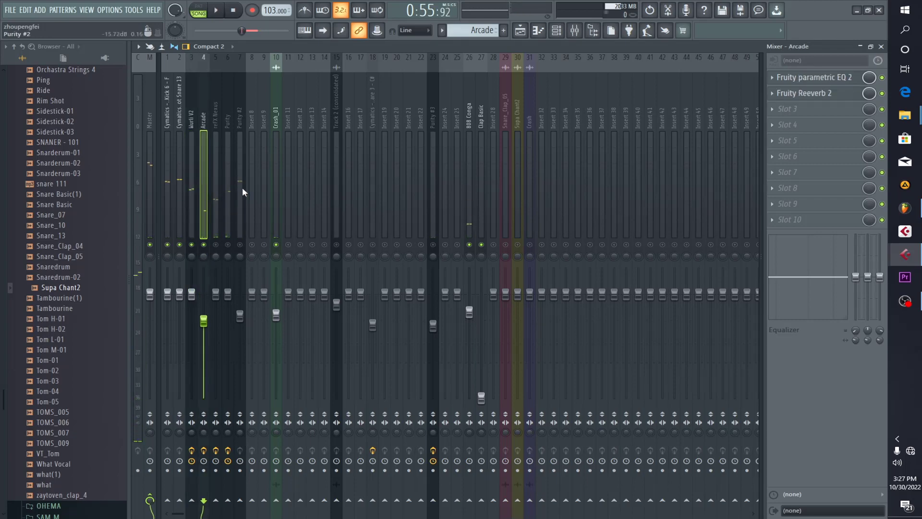
{"action": "key", "text": "space"}
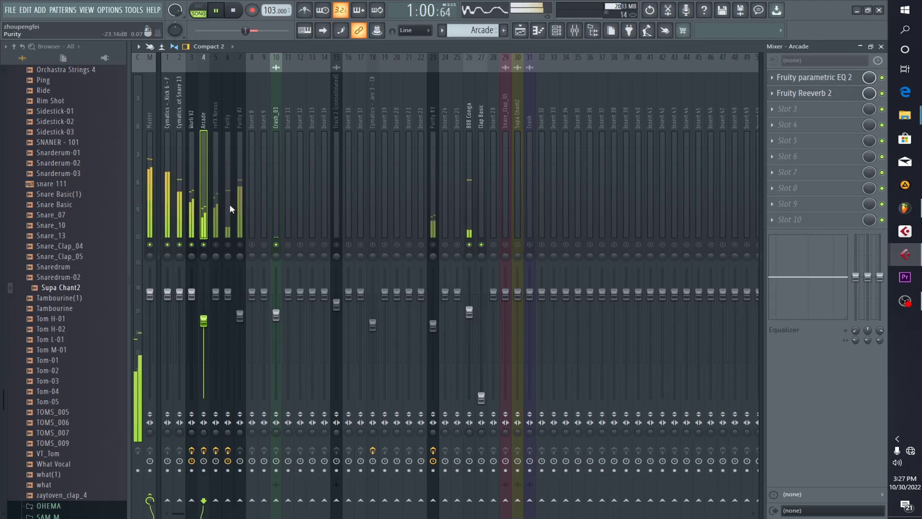
{"action": "key", "text": "space"}
Inspect the Arcade track's Fruity parametric EQ 2 and Fruity Reeverb 2, and audition the loop with the track's effects bypassed
{"action": "left_click", "coordinate": [843, 79]}
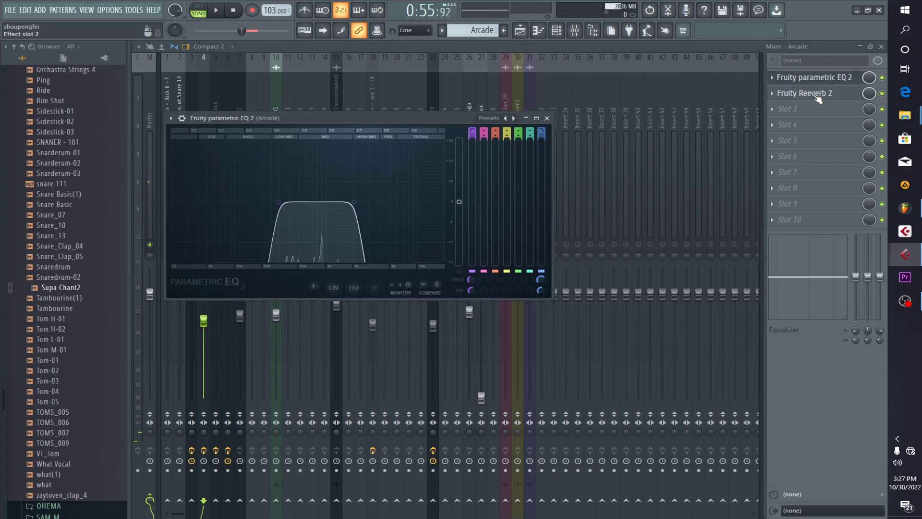
{"action": "left_click", "coordinate": [816, 95]}
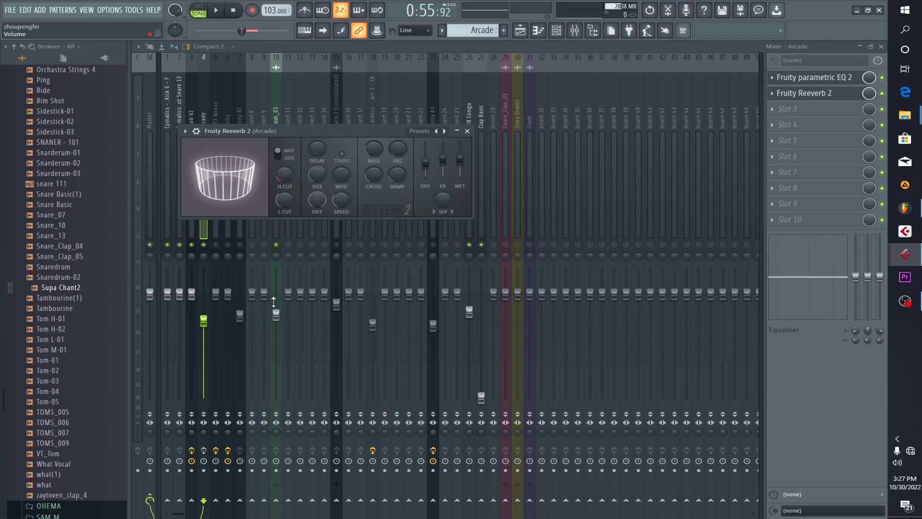
{"action": "key", "text": "space"}
{"action": "left_click", "coordinate": [467, 130]}
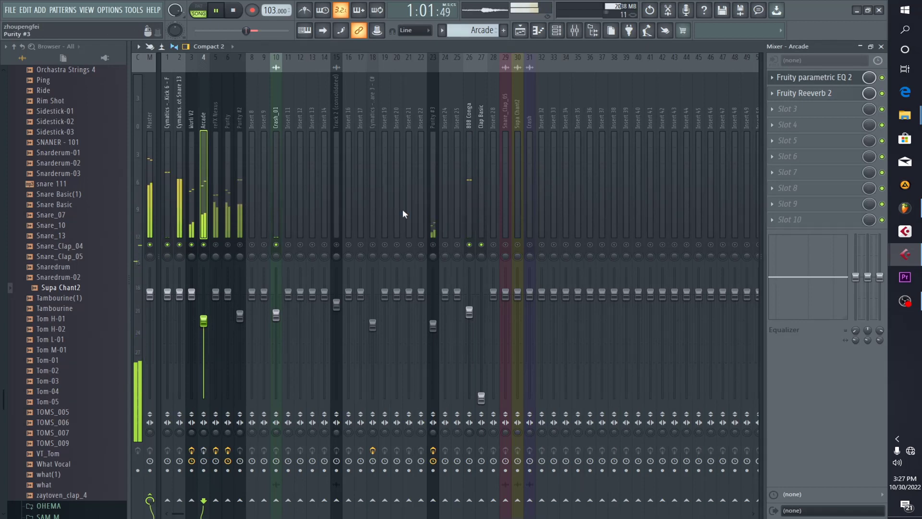
{"action": "key", "text": "space"}
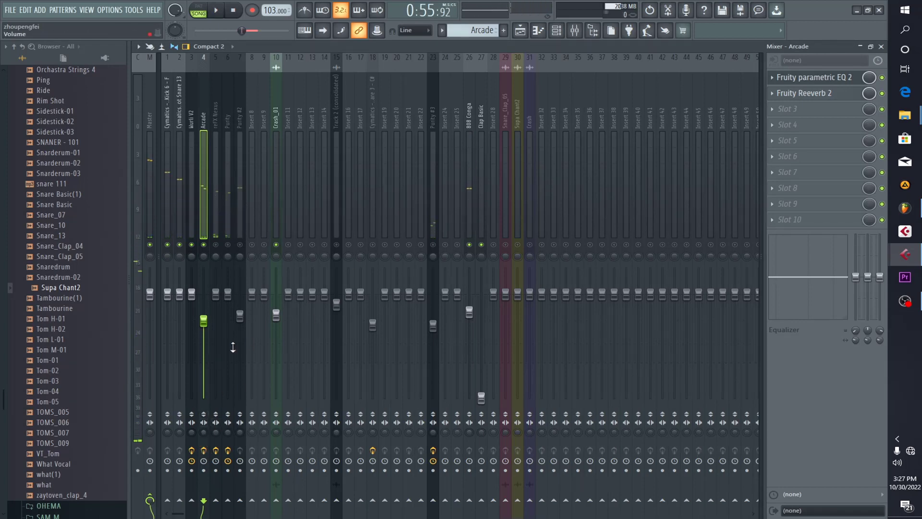
Recheck the Arcade track's EQ curve, play the loop with its effects enabled, and review its reverb's early reflection and wet levels
{"action": "left_click", "coordinate": [832, 79]}
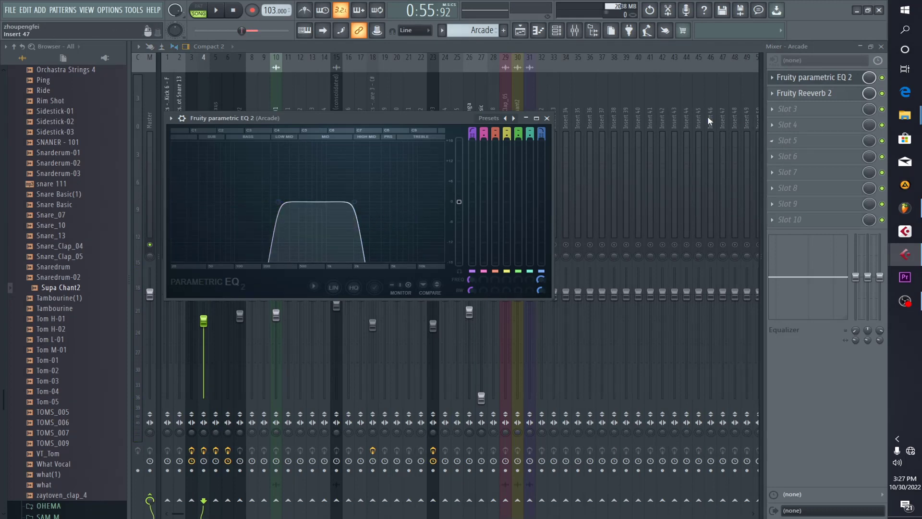
{"action": "left_click", "coordinate": [547, 117]}
{"action": "key", "text": "space"}
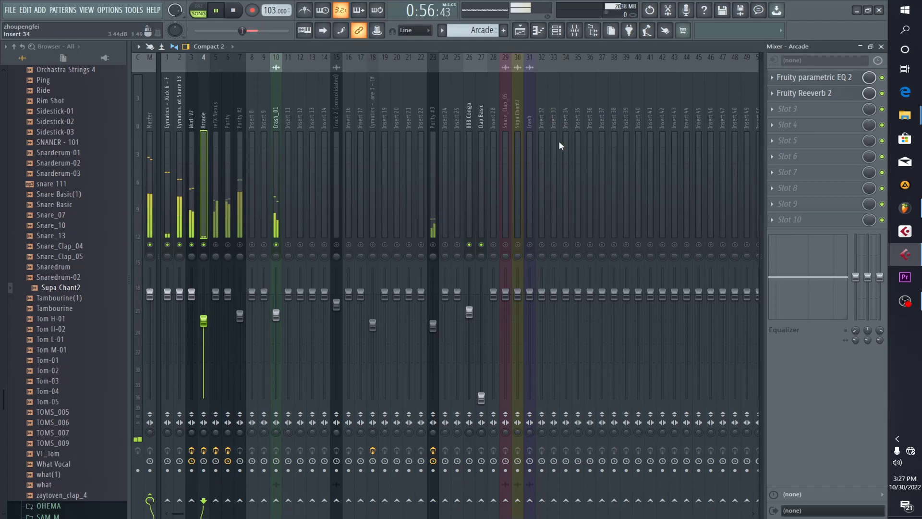
{"action": "left_click", "coordinate": [812, 98]}
{"action": "key", "text": "space"}
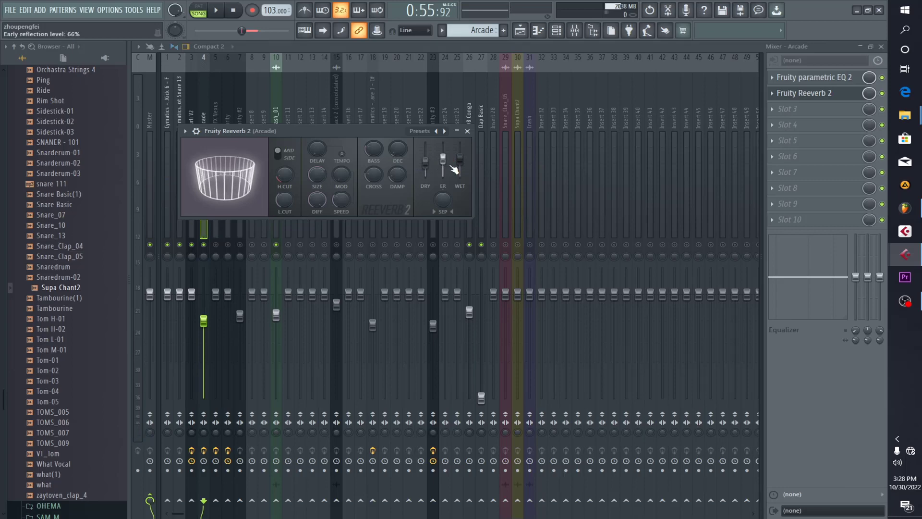
{"action": "left_click", "coordinate": [468, 131]}
Unmute and select the refX Nexus mixer track, and play the loop to hear it with the other tracks
{"action": "key", "text": "space"}
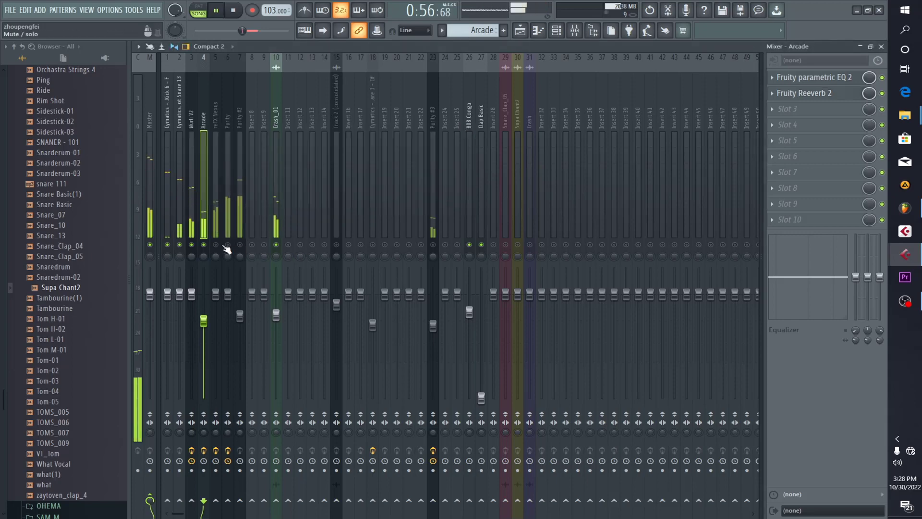
{"action": "key", "text": "space"}
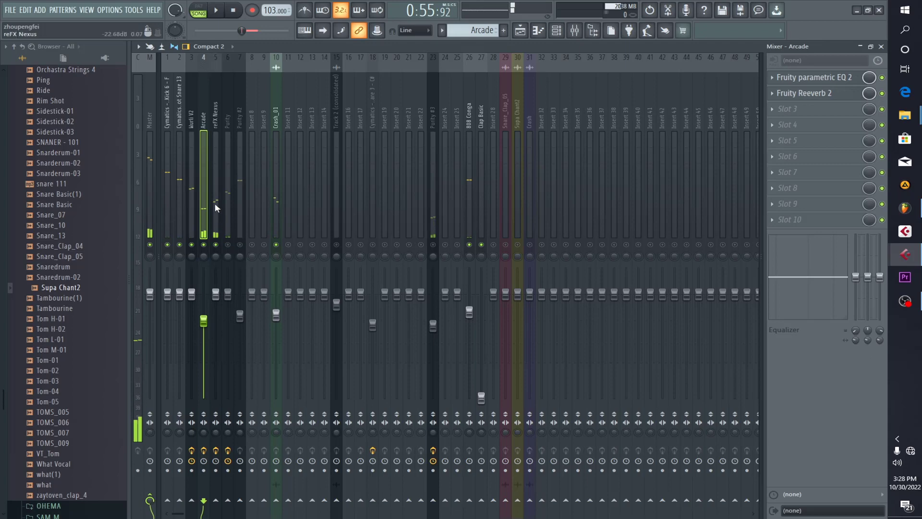
{"action": "left_click", "coordinate": [215, 203]}
{"action": "key", "text": "space"}
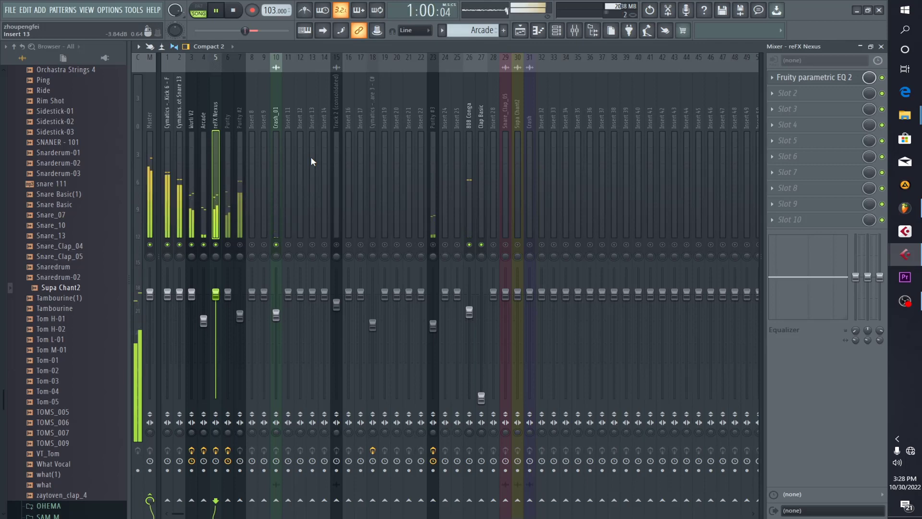
{"action": "key", "text": "space"}
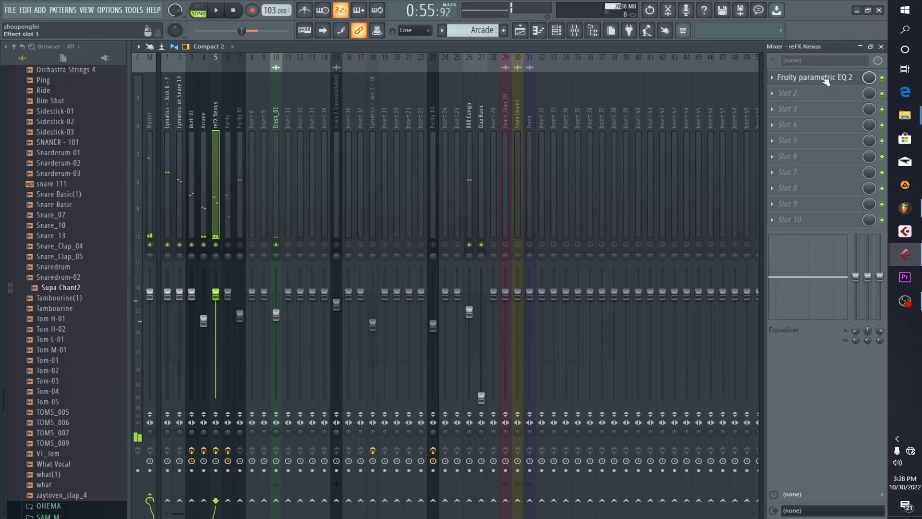
Examine the refX Nexus track's Fruity parametric EQ 2 curve while the loop plays, and close it
{"action": "left_click", "coordinate": [826, 79]}
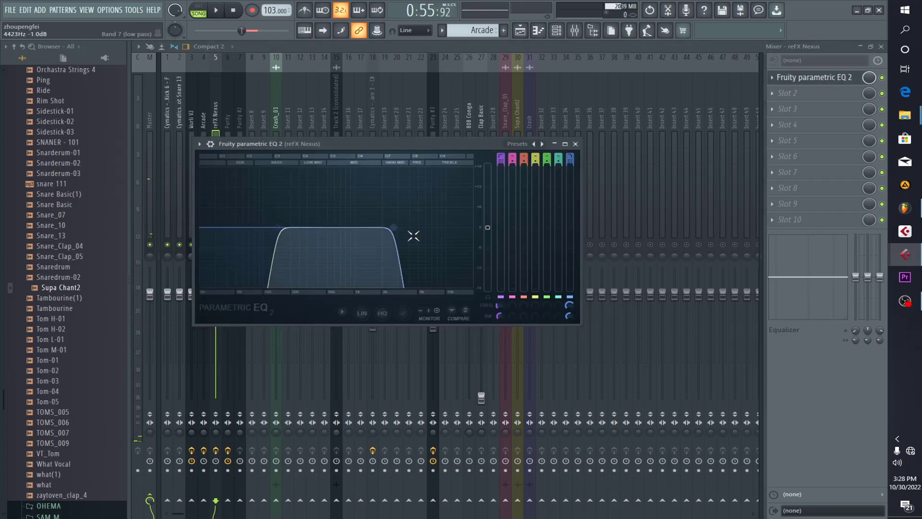
{"action": "key", "text": "space"}
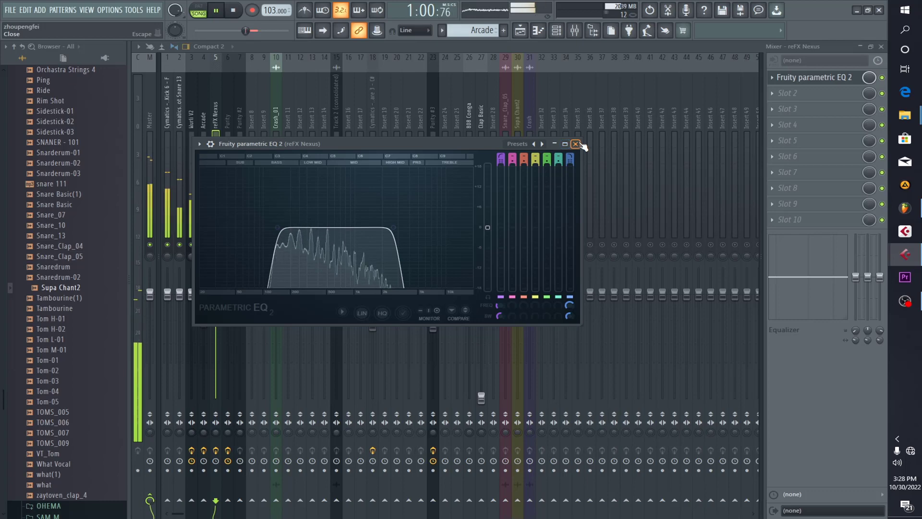
{"action": "key", "text": "space"}
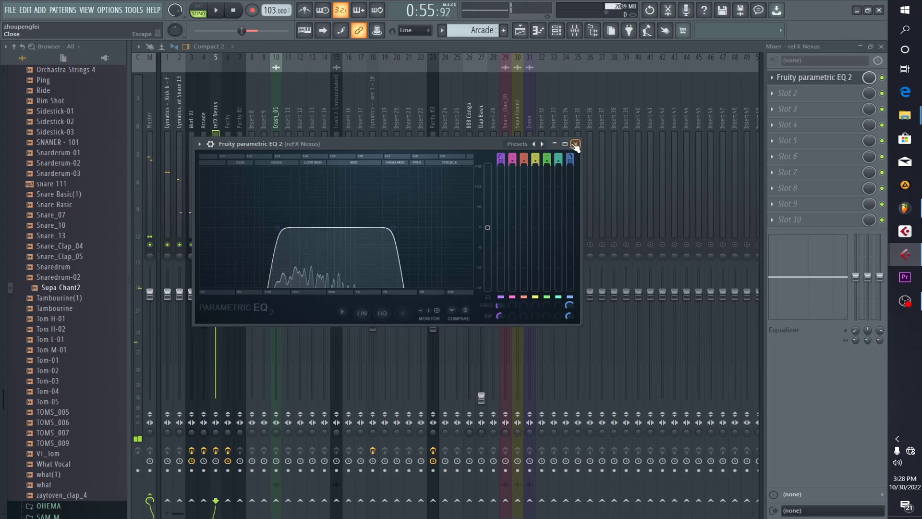
{"action": "left_click", "coordinate": [575, 145]}
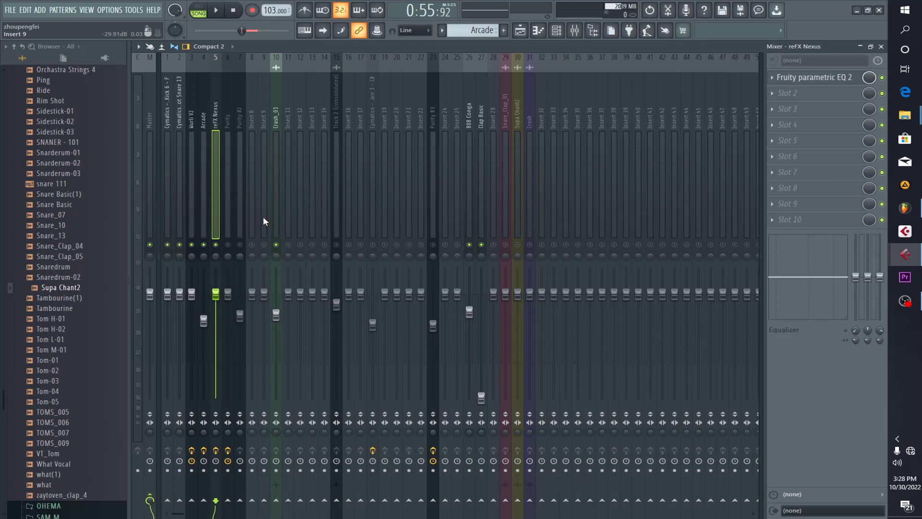
Unmute and select the Purity mixer track, and audition it in the loop with the other instruments
{"action": "left_click", "coordinate": [232, 227]}
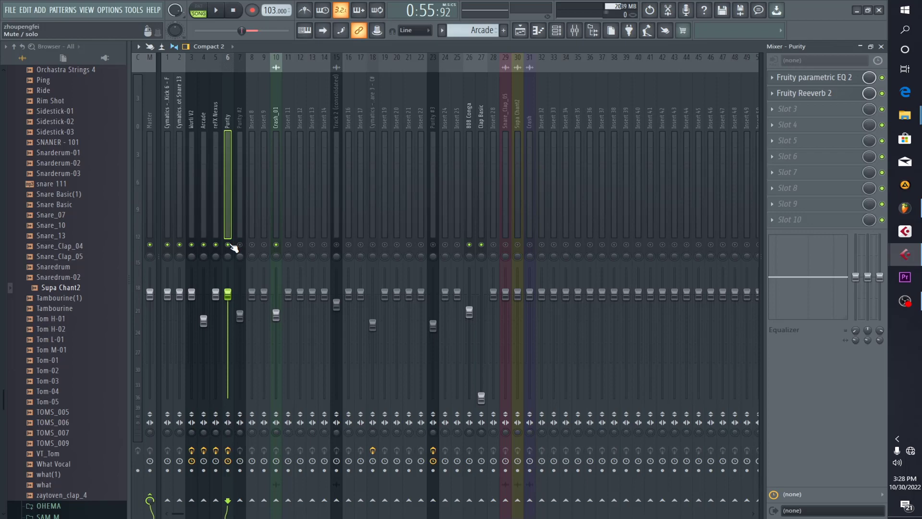
{"action": "key", "text": "space"}
{"action": "key", "text": "space"}
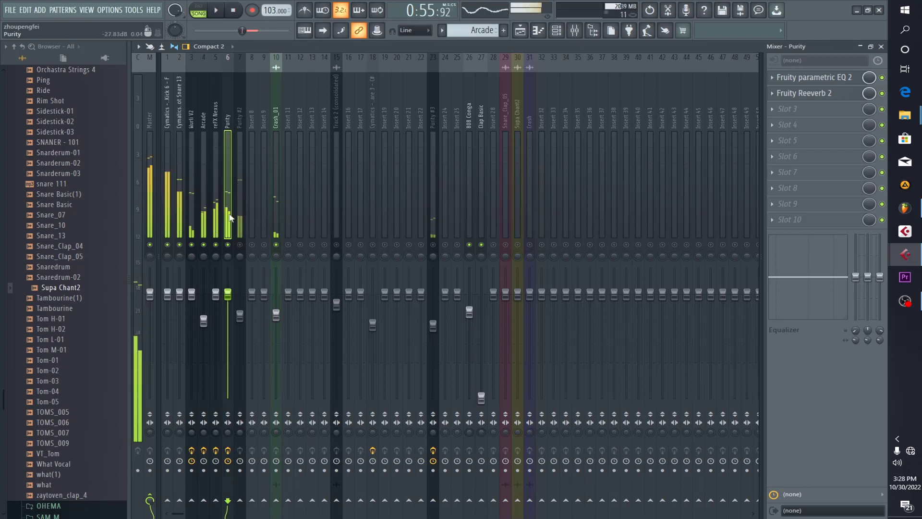
{"action": "key", "text": "space"}
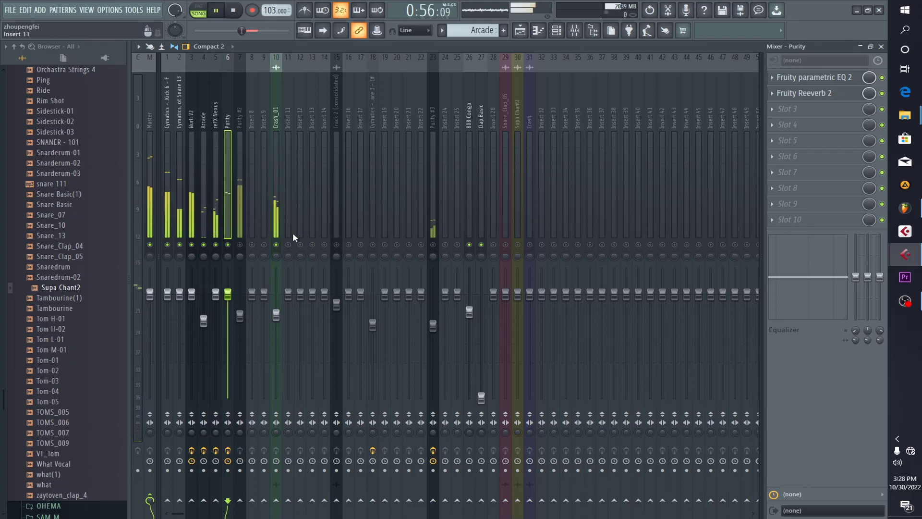
{"action": "key", "text": "space"}
Examine the Purity track's Fruity parametric EQ 2 curve during playback, and look over its Fruity Reeverb 2 settings
{"action": "left_click", "coordinate": [823, 78]}
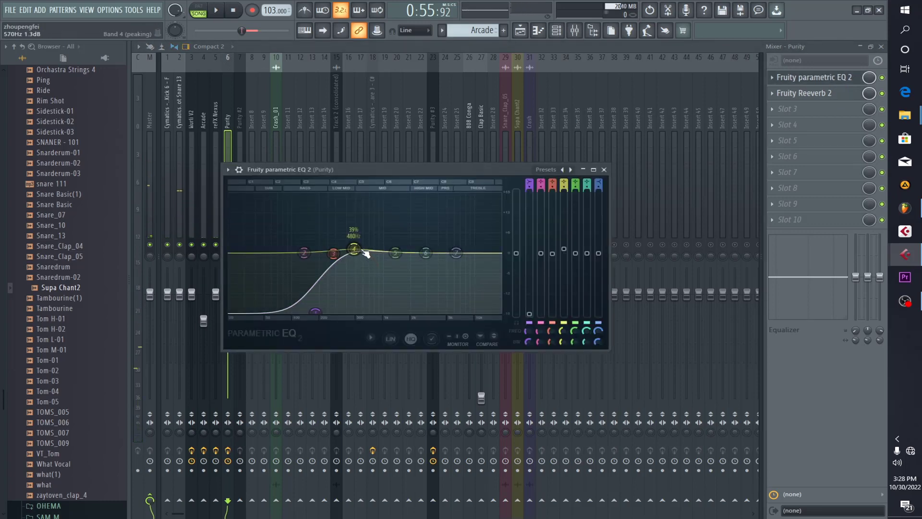
{"action": "key", "text": "space"}
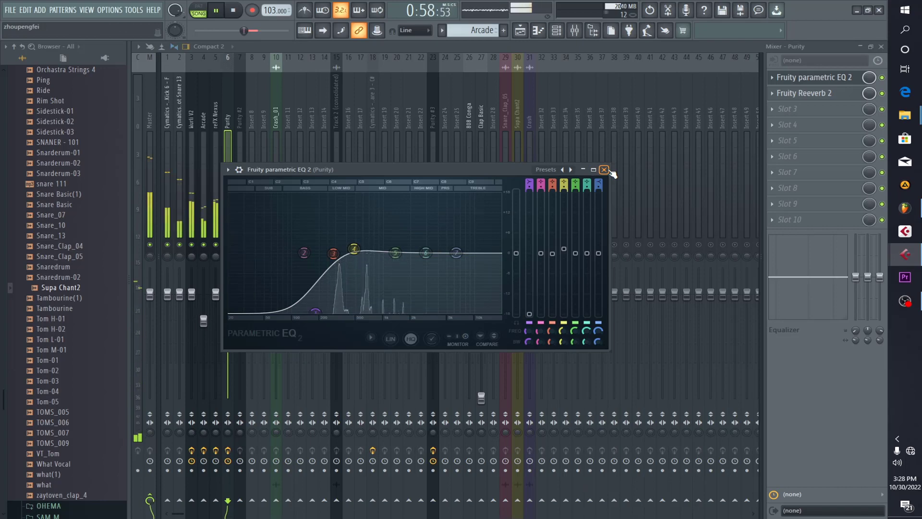
{"action": "left_click", "coordinate": [605, 170]}
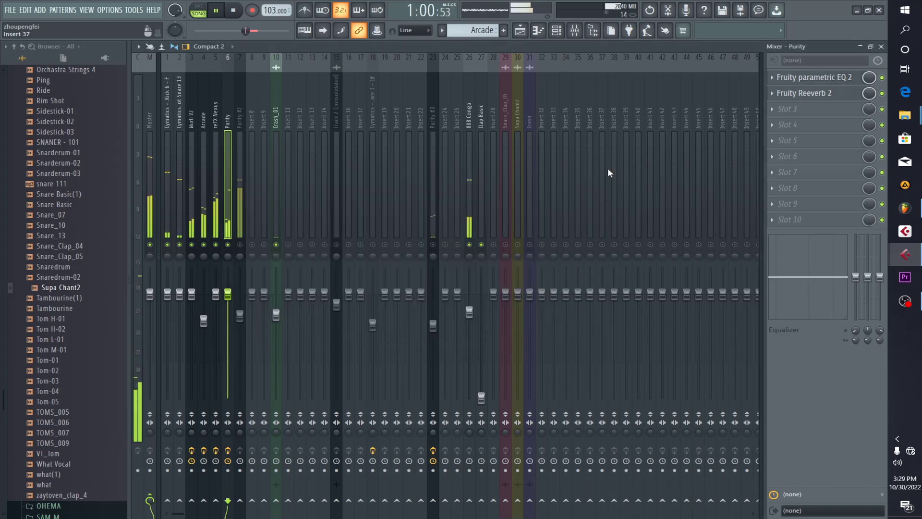
{"action": "key", "text": "space"}
{"action": "left_click", "coordinate": [832, 96]}
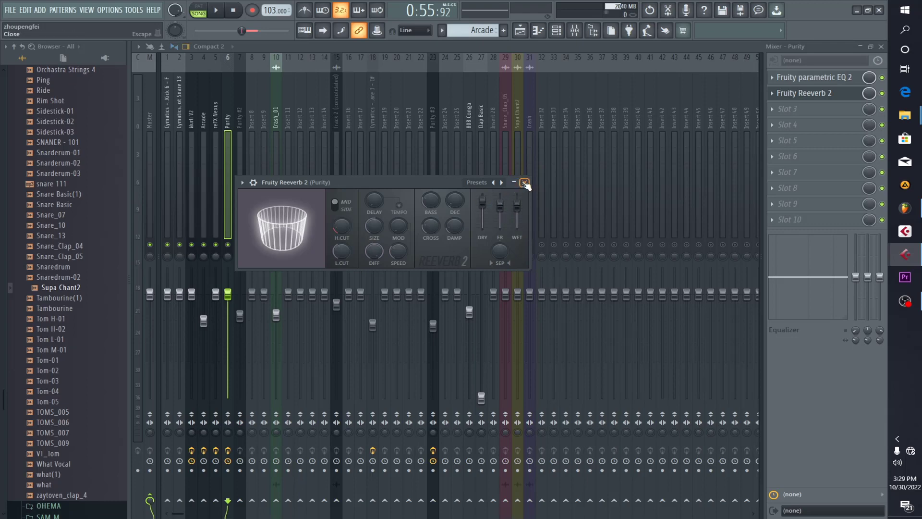
{"action": "left_click", "coordinate": [524, 182]}
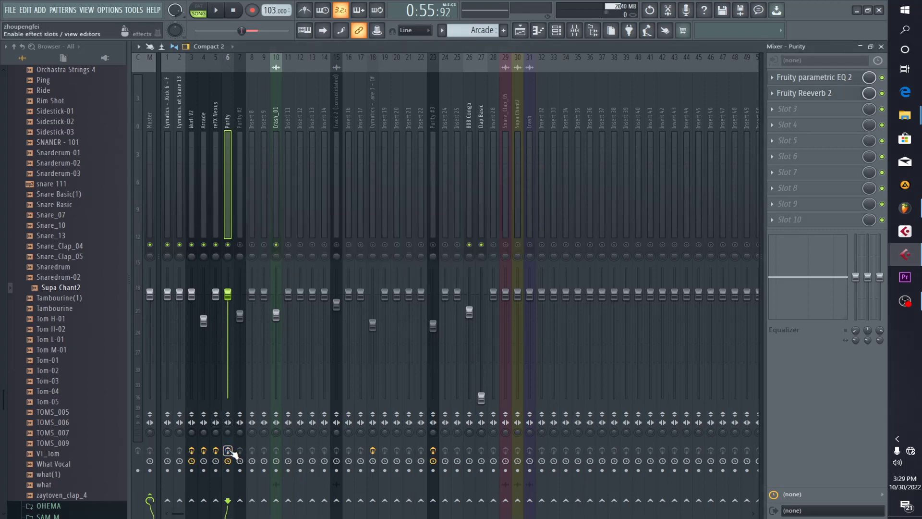
Replay the loop several times to hear the Purity track together with the already active instruments
{"action": "key", "text": "space"}
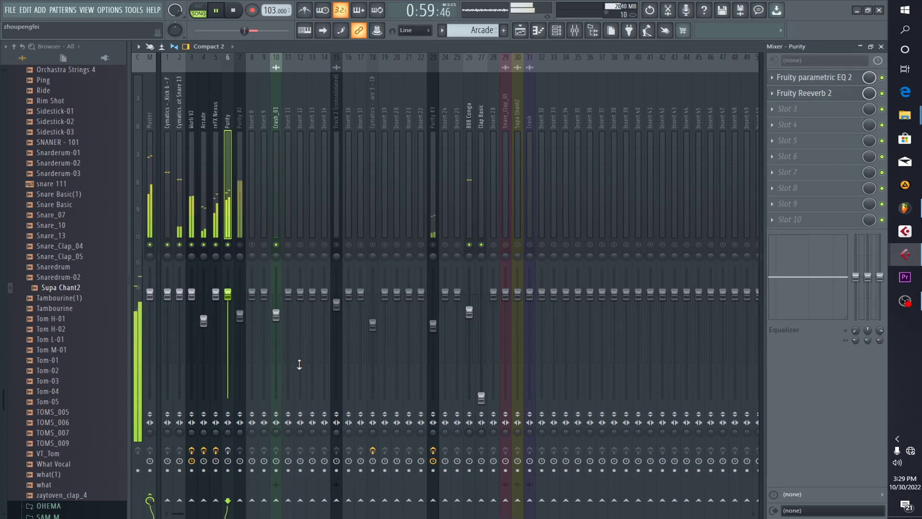
{"action": "key", "text": "space"}
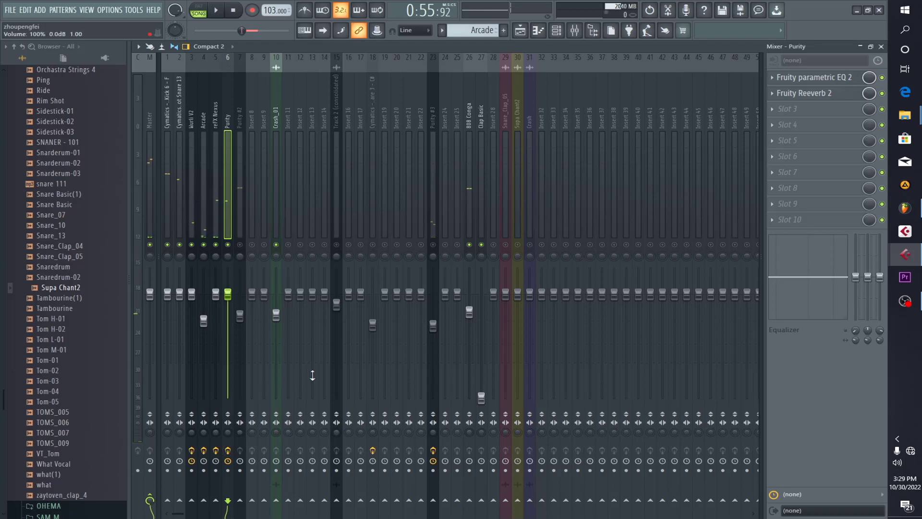
{"action": "key", "text": "space"}
{"action": "key", "text": "space"}
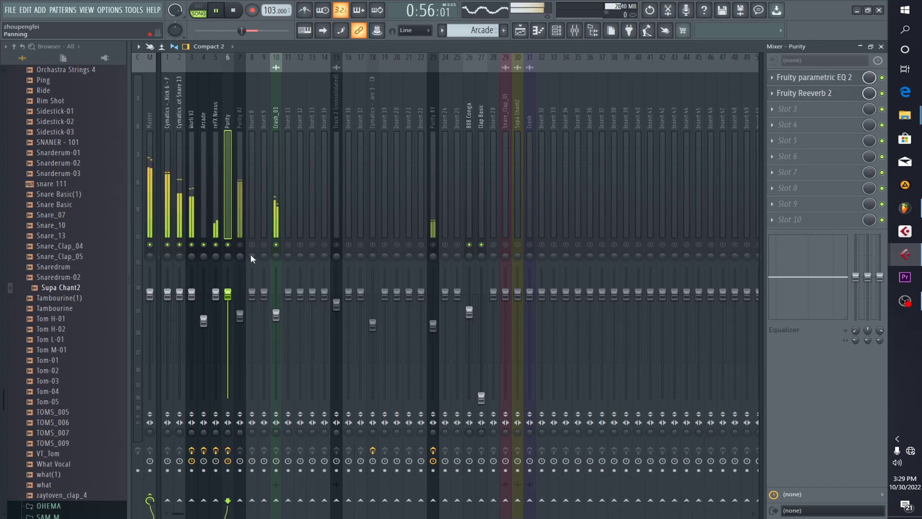
{"action": "key", "text": "space"}
Unmute and select the Purity #2 mixer track, and audition it in the loop with the other instruments
{"action": "left_click", "coordinate": [241, 212]}
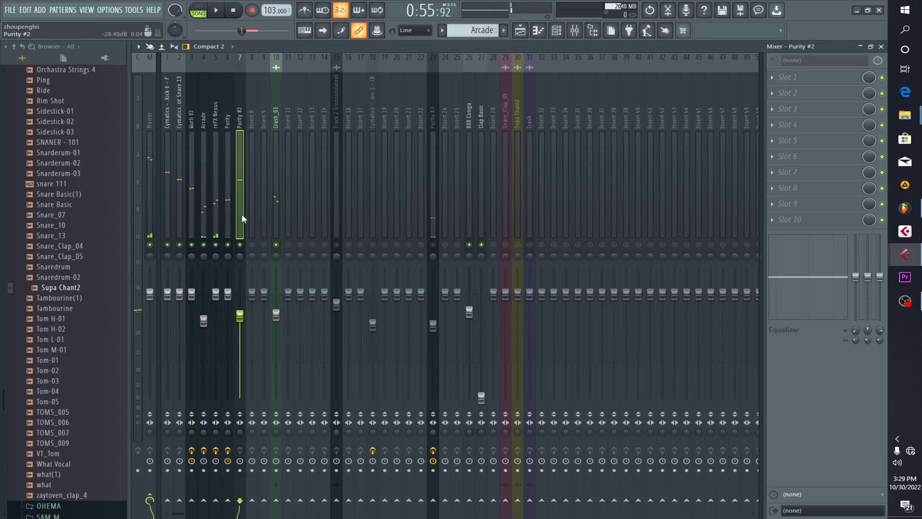
{"action": "key", "text": "space"}
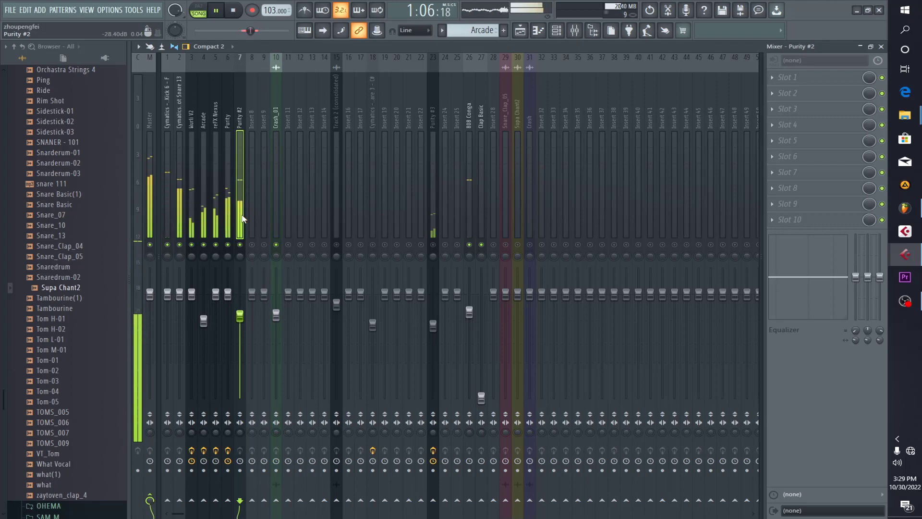
{"action": "key", "text": "space"}
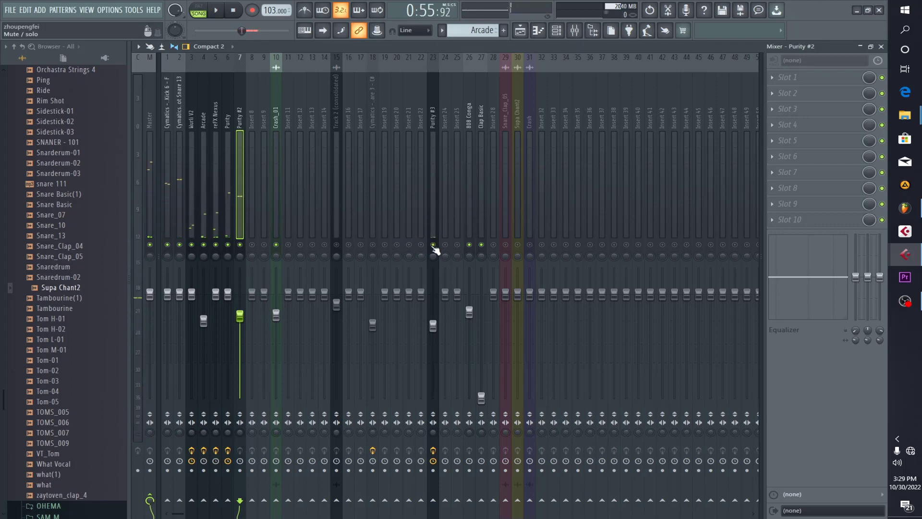
Unmute and select the Purity #3 mixer track, and play the loop to hear it in the mix
{"action": "left_click", "coordinate": [431, 228]}
{"action": "key", "text": "space"}
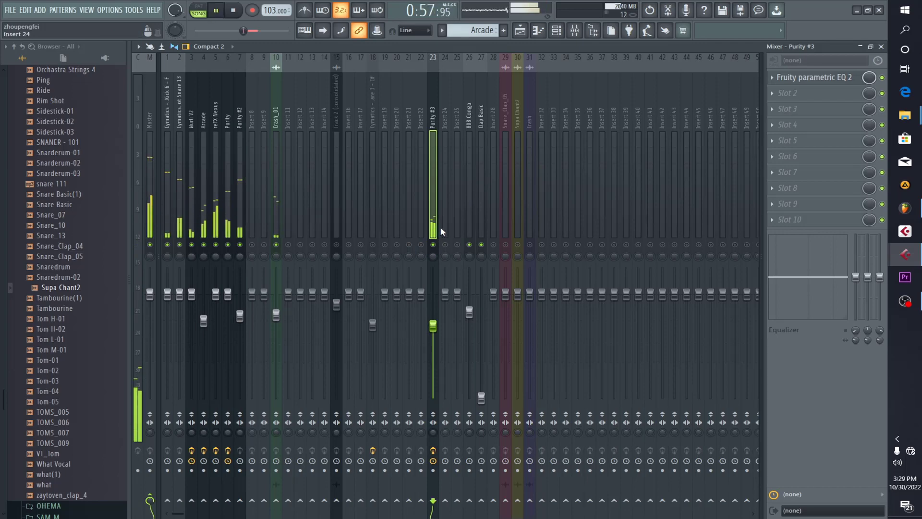
{"action": "key", "text": "space"}
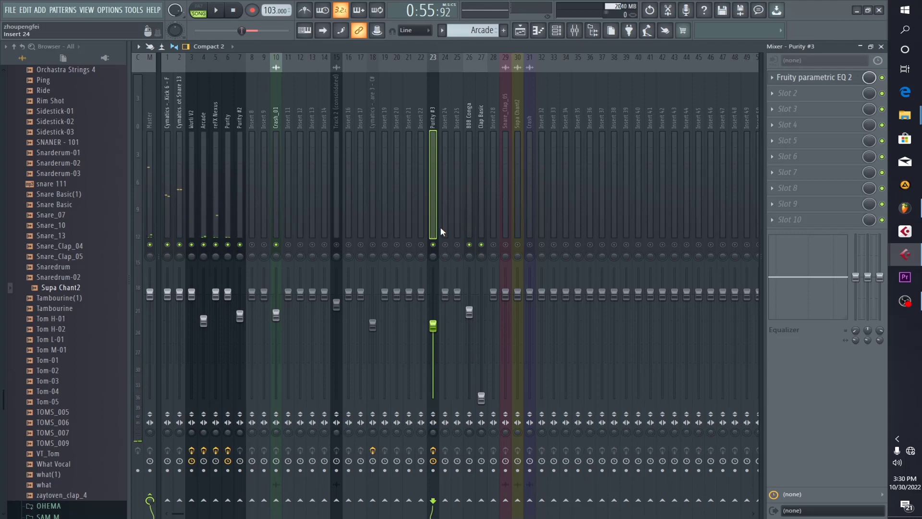
Examine the Purity #3 track's Fruity parametric EQ 2 curve, close it, and listen to the loop again
{"action": "left_click", "coordinate": [830, 83]}
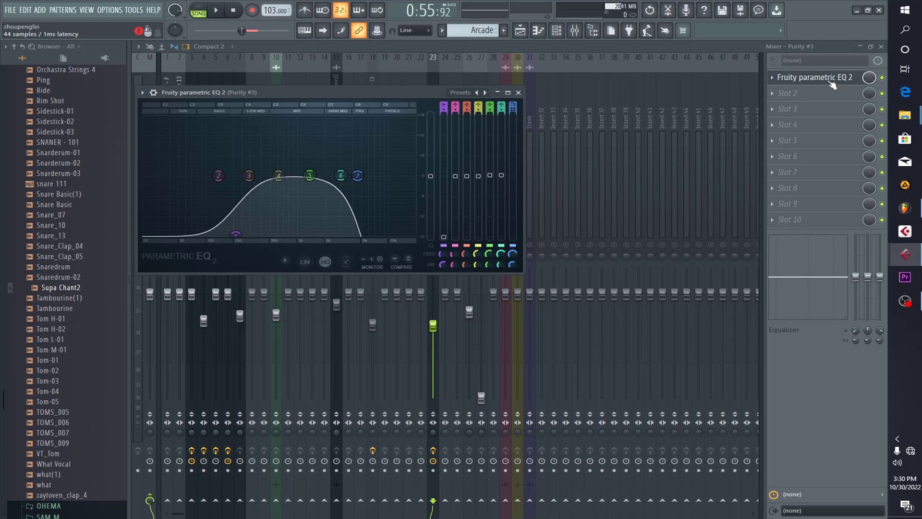
{"action": "left_click", "coordinate": [831, 83]}
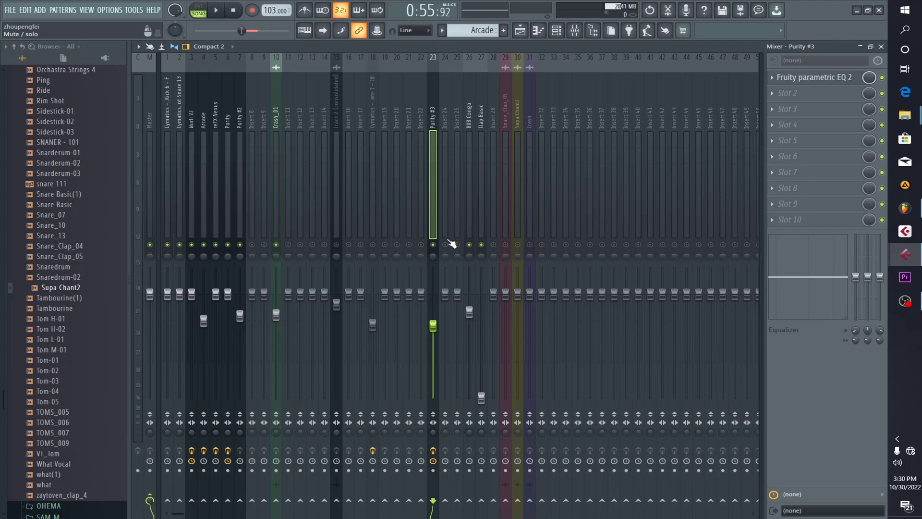
{"action": "key", "text": "space"}
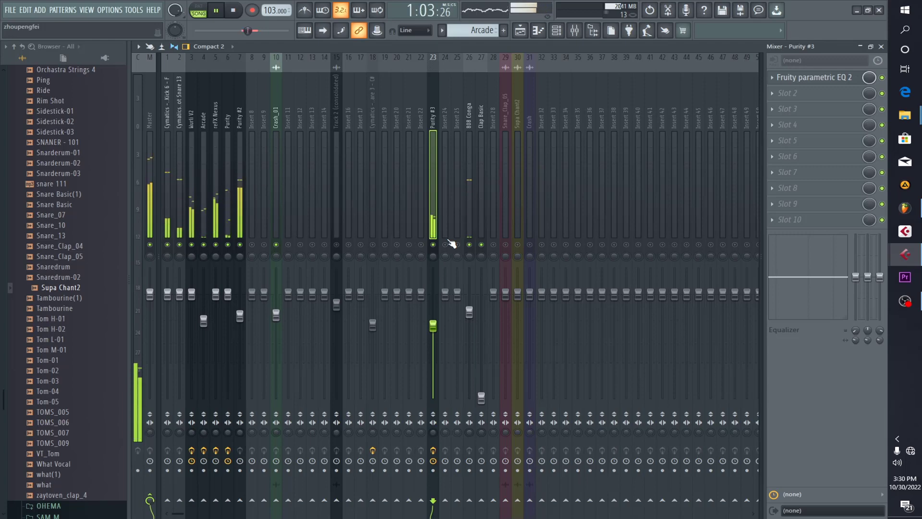
{"action": "key", "text": "space"}
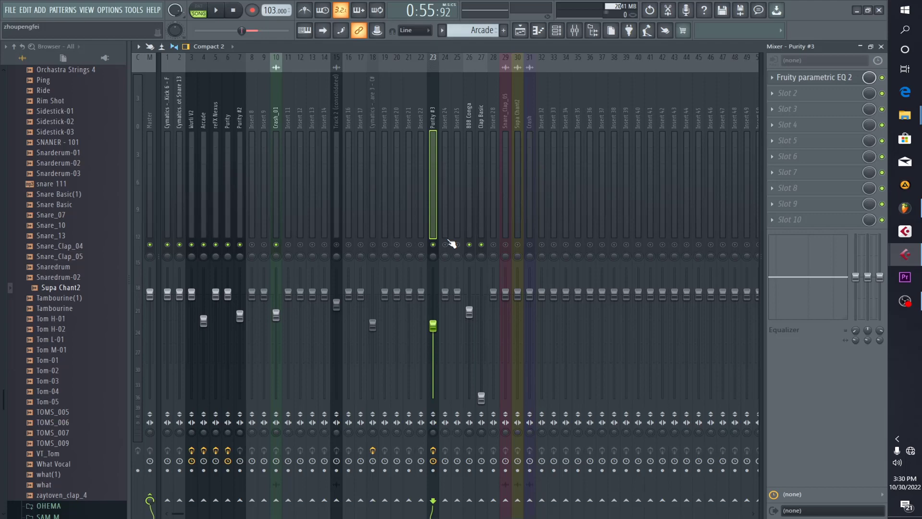
Unmute all remaining mixer tracks while the loop plays, listen to the full mix, and stop playback
{"action": "key", "text": "space"}
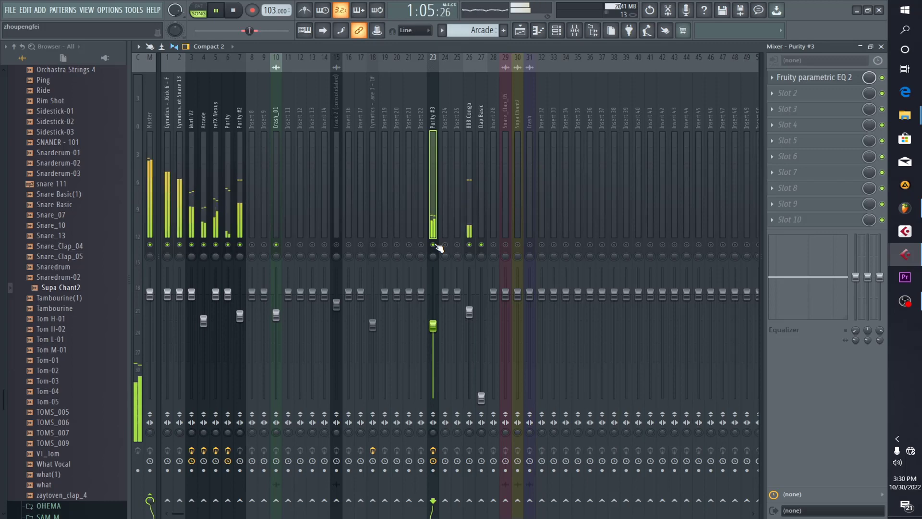
{"action": "right_click", "coordinate": [433, 244]}
{"action": "right_click", "coordinate": [433, 244]}
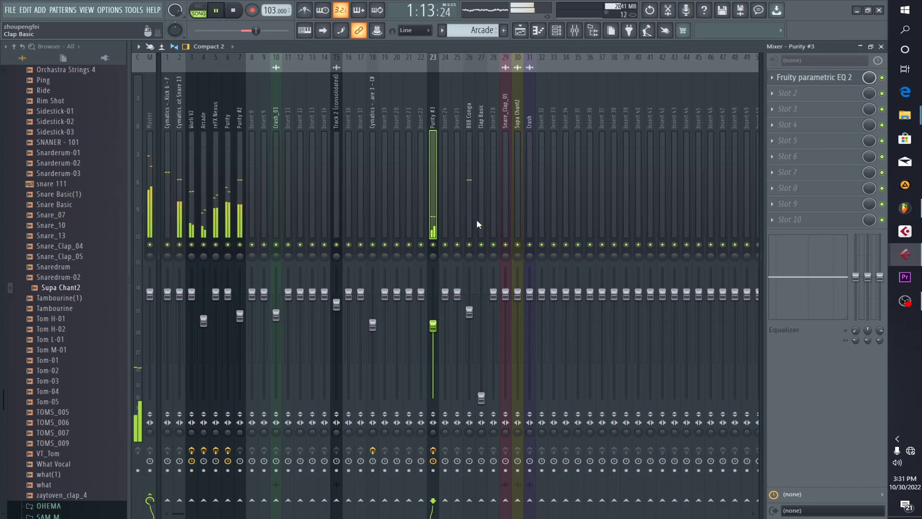
{"action": "key", "text": "space"}
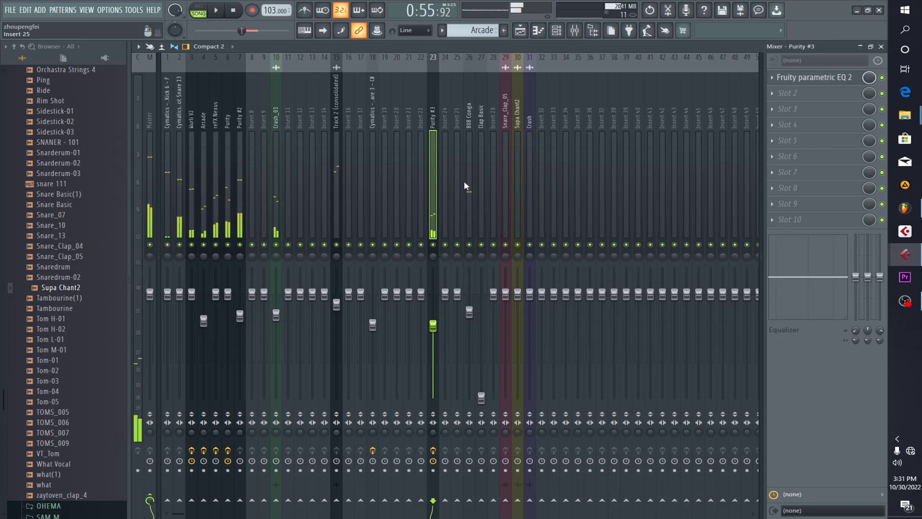
Show the playlist and look over the channel settings of the Track 2 (consolidated) audio clip
{"action": "key", "text": "F5"}
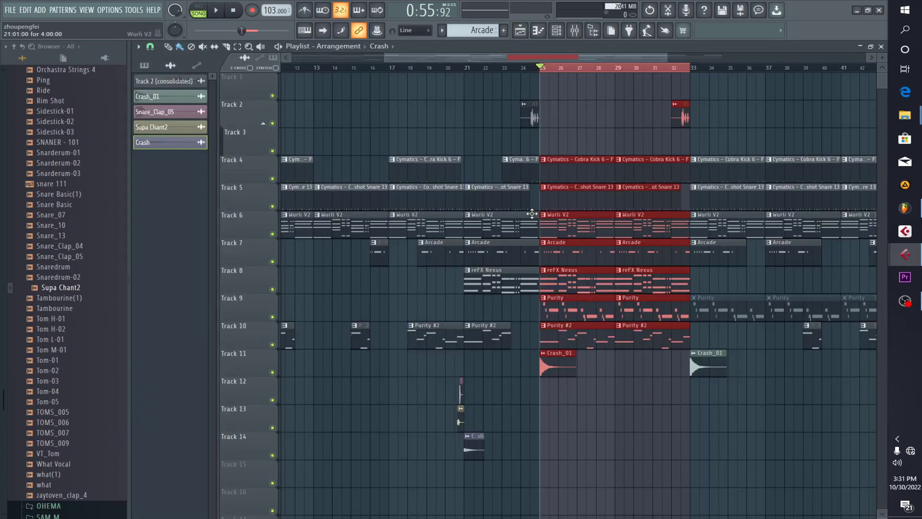
{"action": "double_click", "coordinate": [532, 118]}
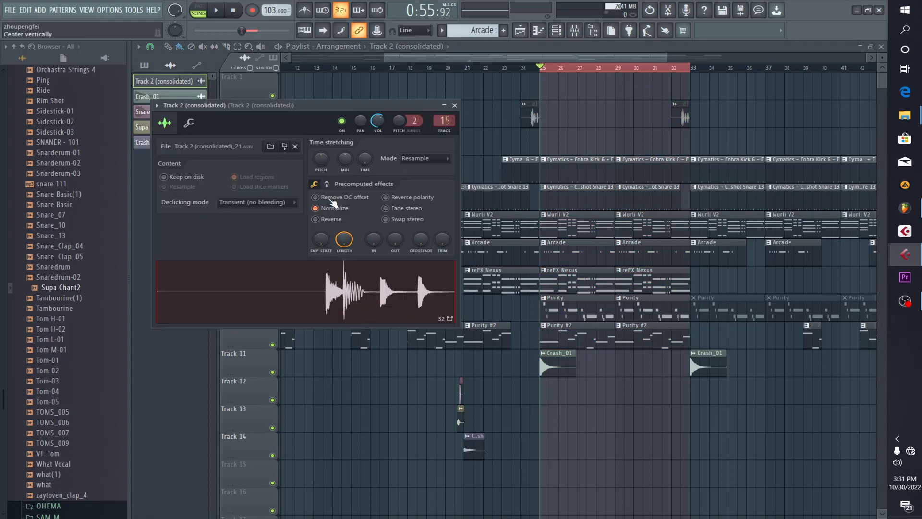
{"action": "left_click", "coordinate": [454, 105]}
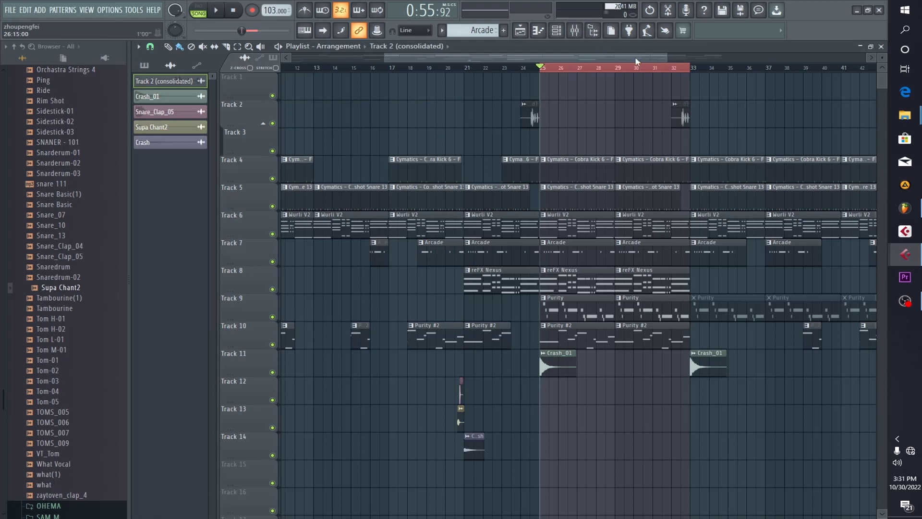
Look over the sampler settings of the Supa Chant2 and Snare_Clap_05 clips in the playlist, closing each one
{"action": "mouse_move", "coordinate": [635, 57]}
{"action": "left_mouse_down"}
{"action": "mouse_move", "coordinate": [659, 57]}
{"action": "mouse_move", "coordinate": [644, 56]}
{"action": "left_mouse_up"}
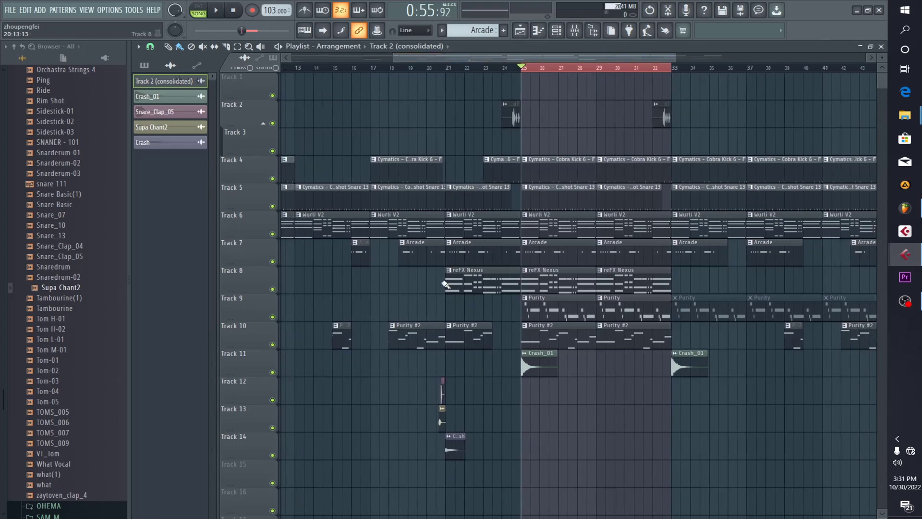
{"action": "double_click", "coordinate": [441, 419]}
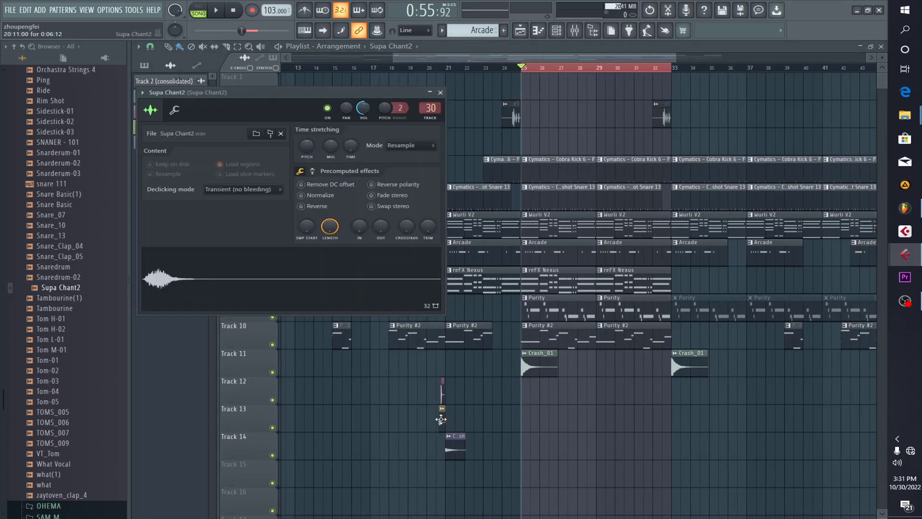
{"action": "left_click", "coordinate": [440, 92]}
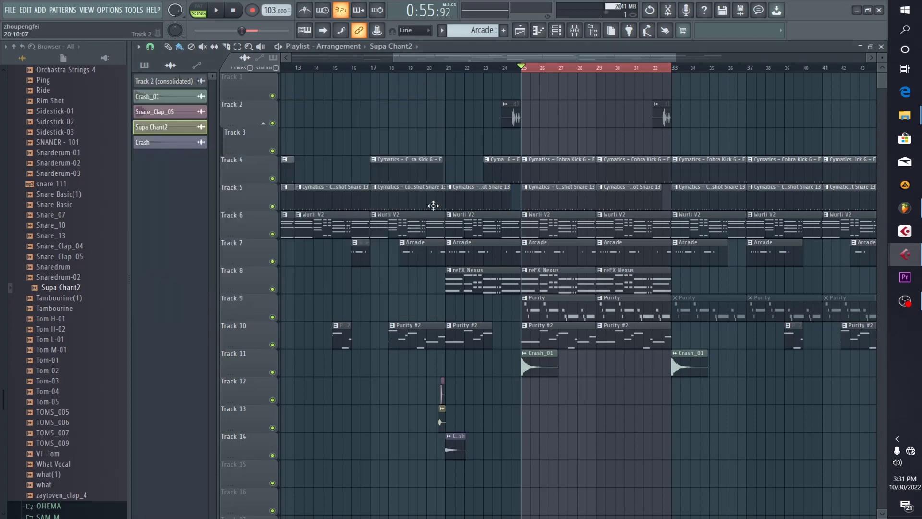
{"action": "double_click", "coordinate": [443, 392]}
{"action": "left_click", "coordinate": [538, 182]}
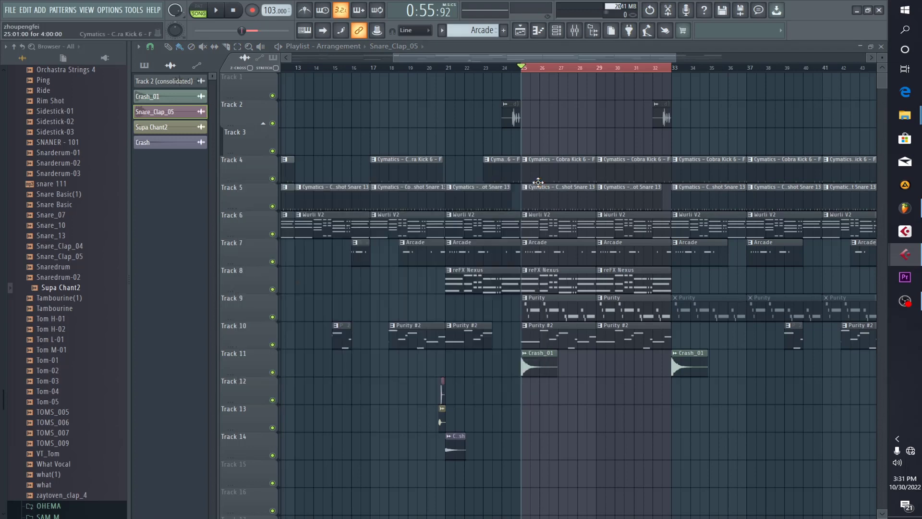
Look over the whole playlist arrangement, and leave FL Studio for the REAL LOVE1 project in Cubase
{"action": "scroll", "coordinate": [689, 56], "scroll_direction": "down", "scroll_amount": 3}
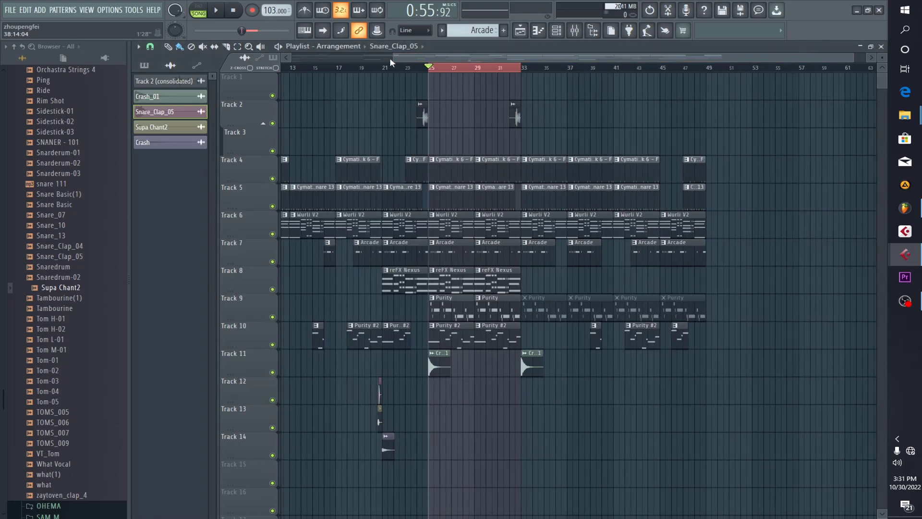
{"action": "scroll", "coordinate": [392, 61], "scroll_direction": "down", "scroll_amount": 2}
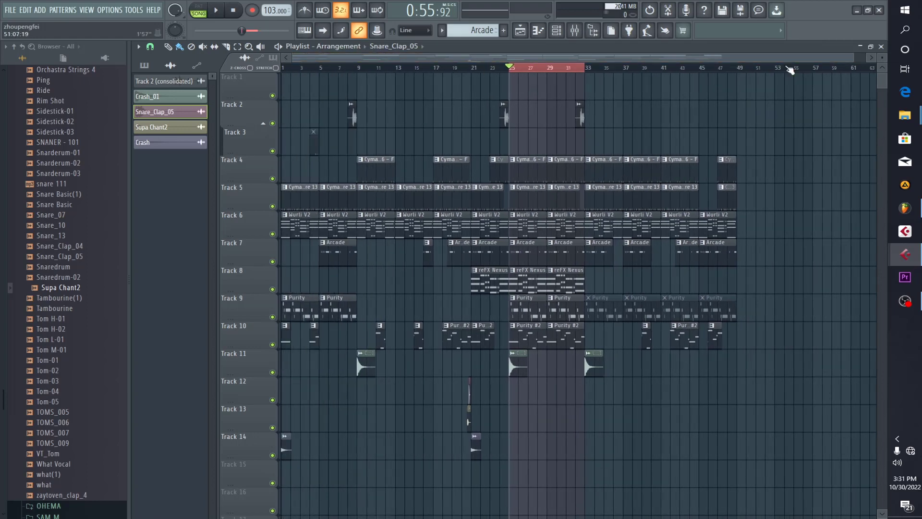
{"action": "scroll", "coordinate": [822, 62], "scroll_direction": "down", "scroll_amount": 1}
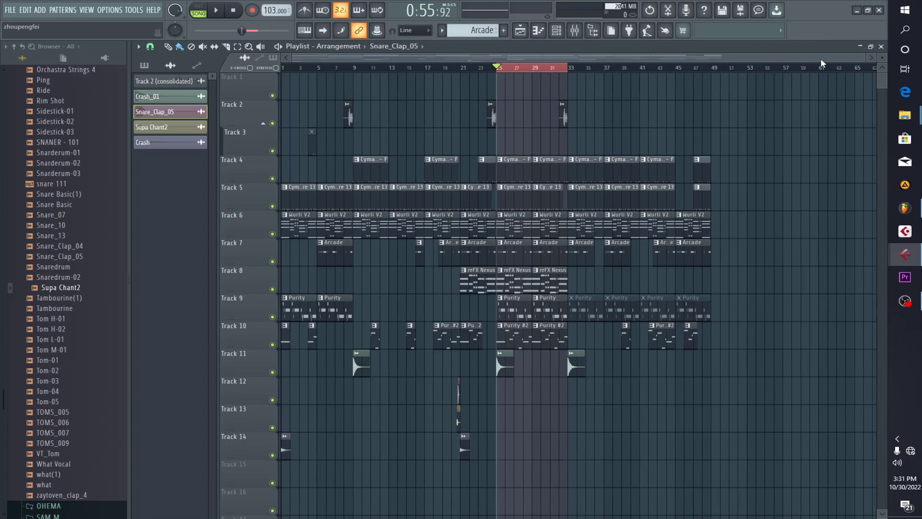
{"action": "left_click", "coordinate": [878, 11]}
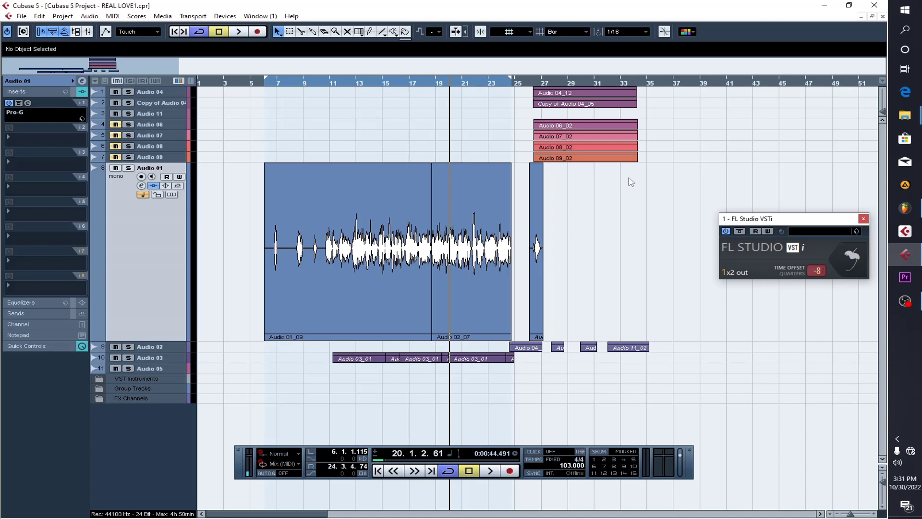